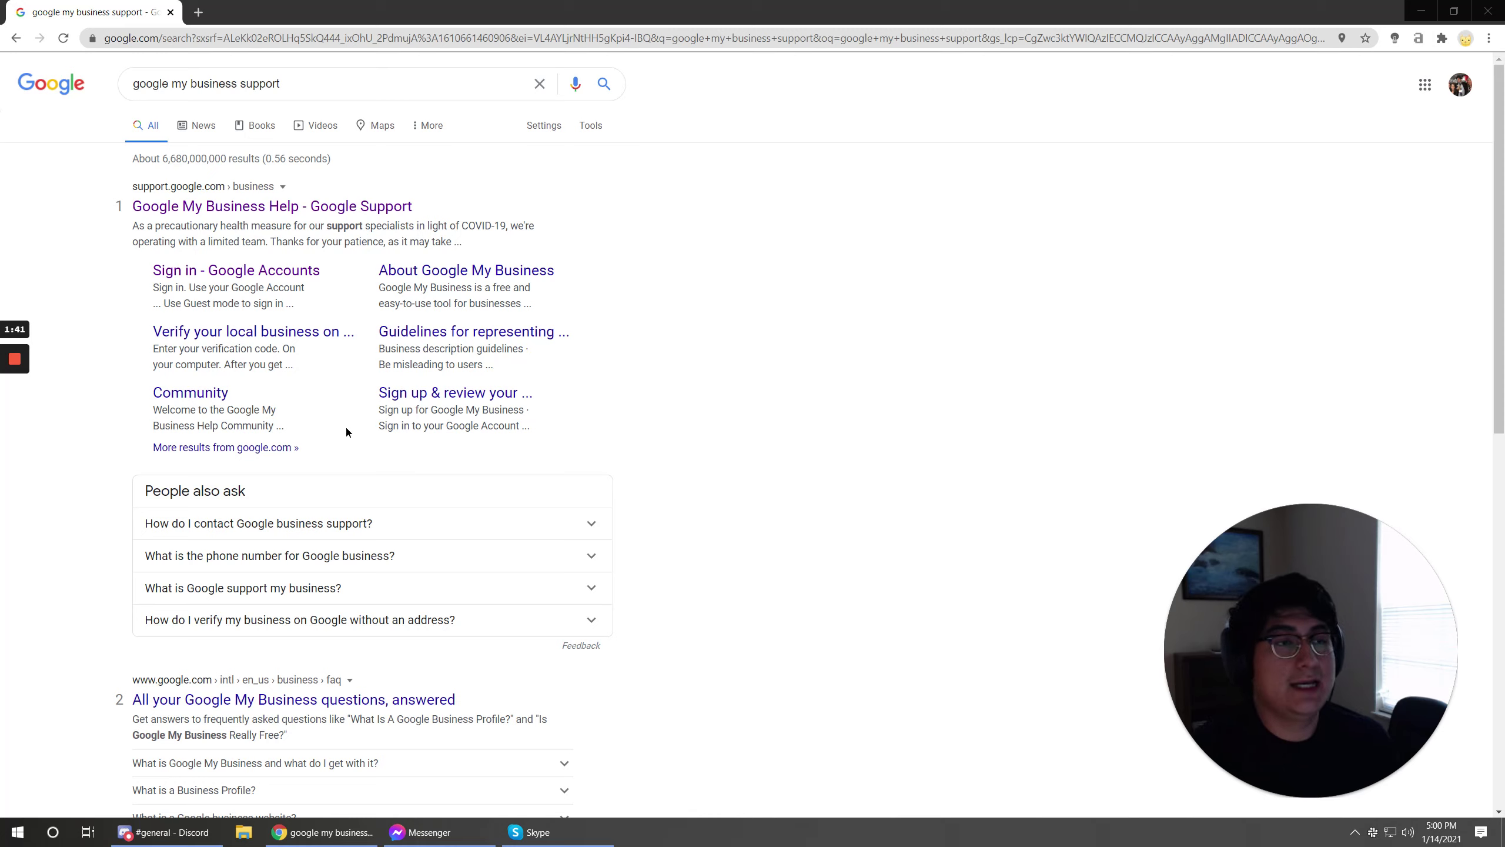
# From the Google results, open the top 'Google My Business Help - Google Support' result.
pyautogui.tripleClick(129, 94)
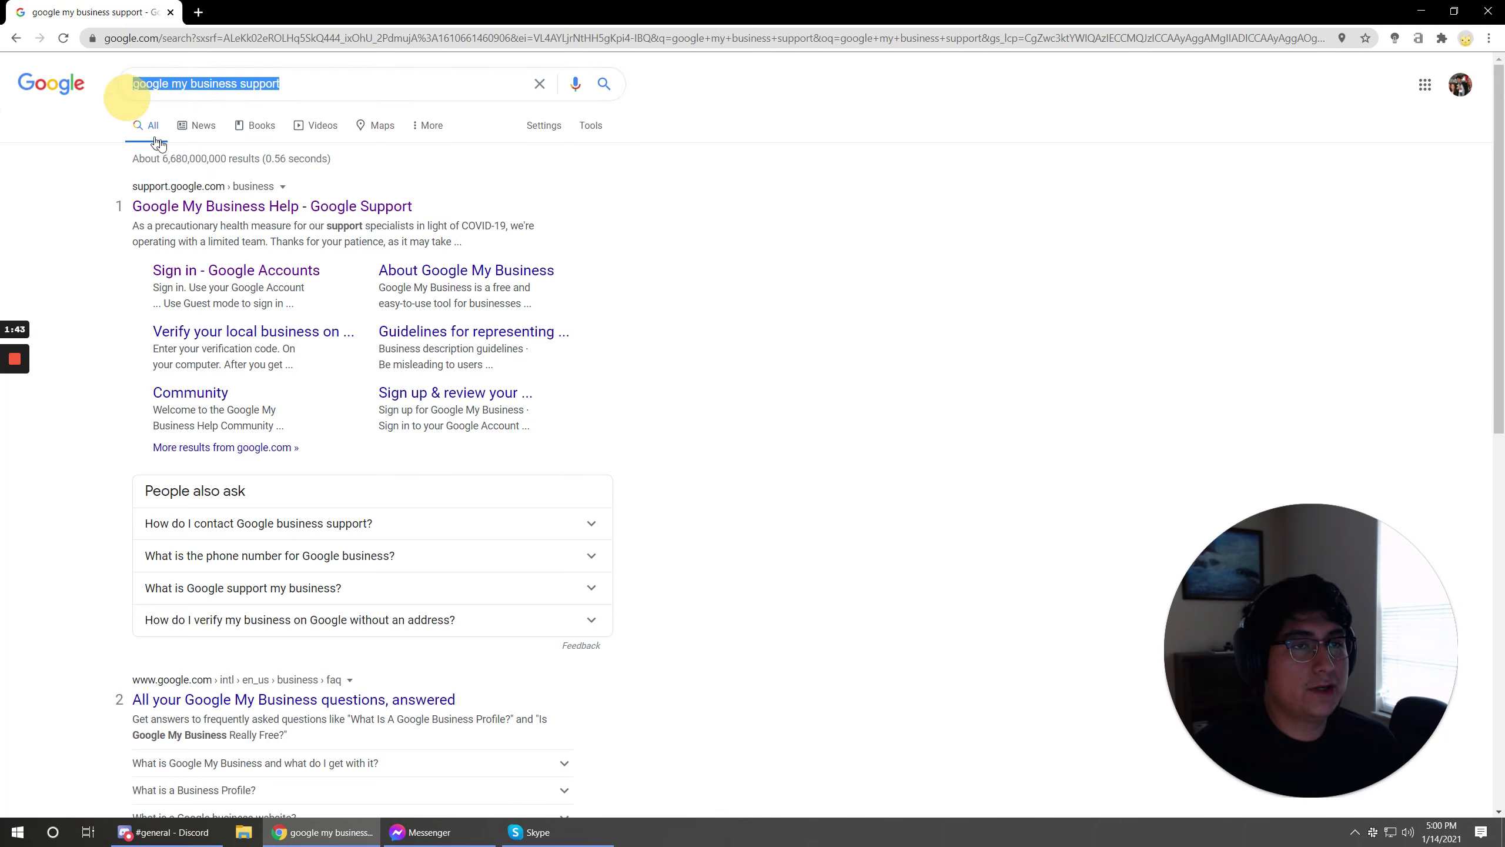
pyautogui.click(311, 79)
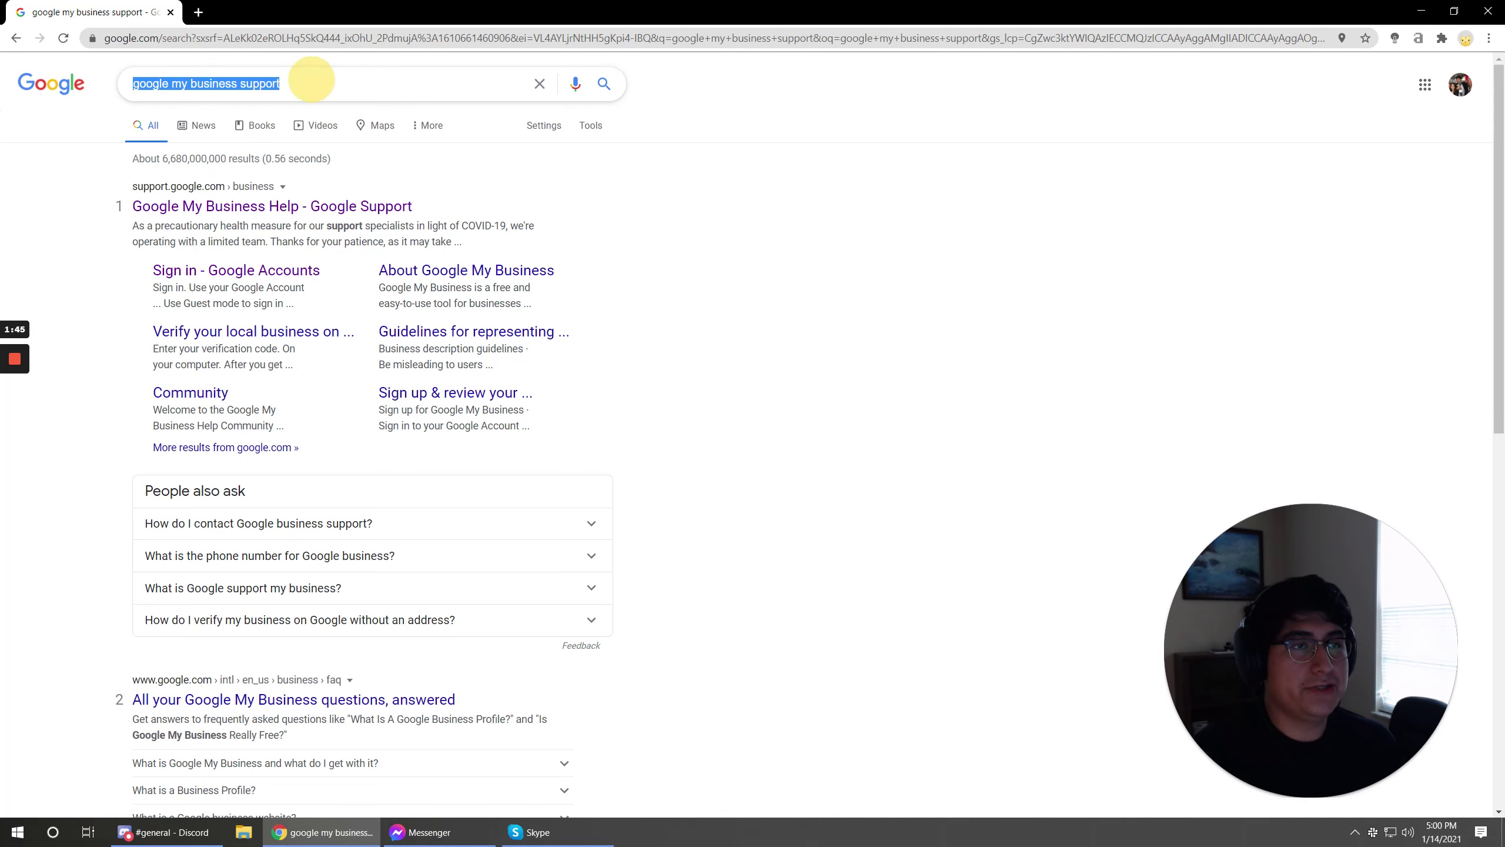
pyautogui.click(42, 231)
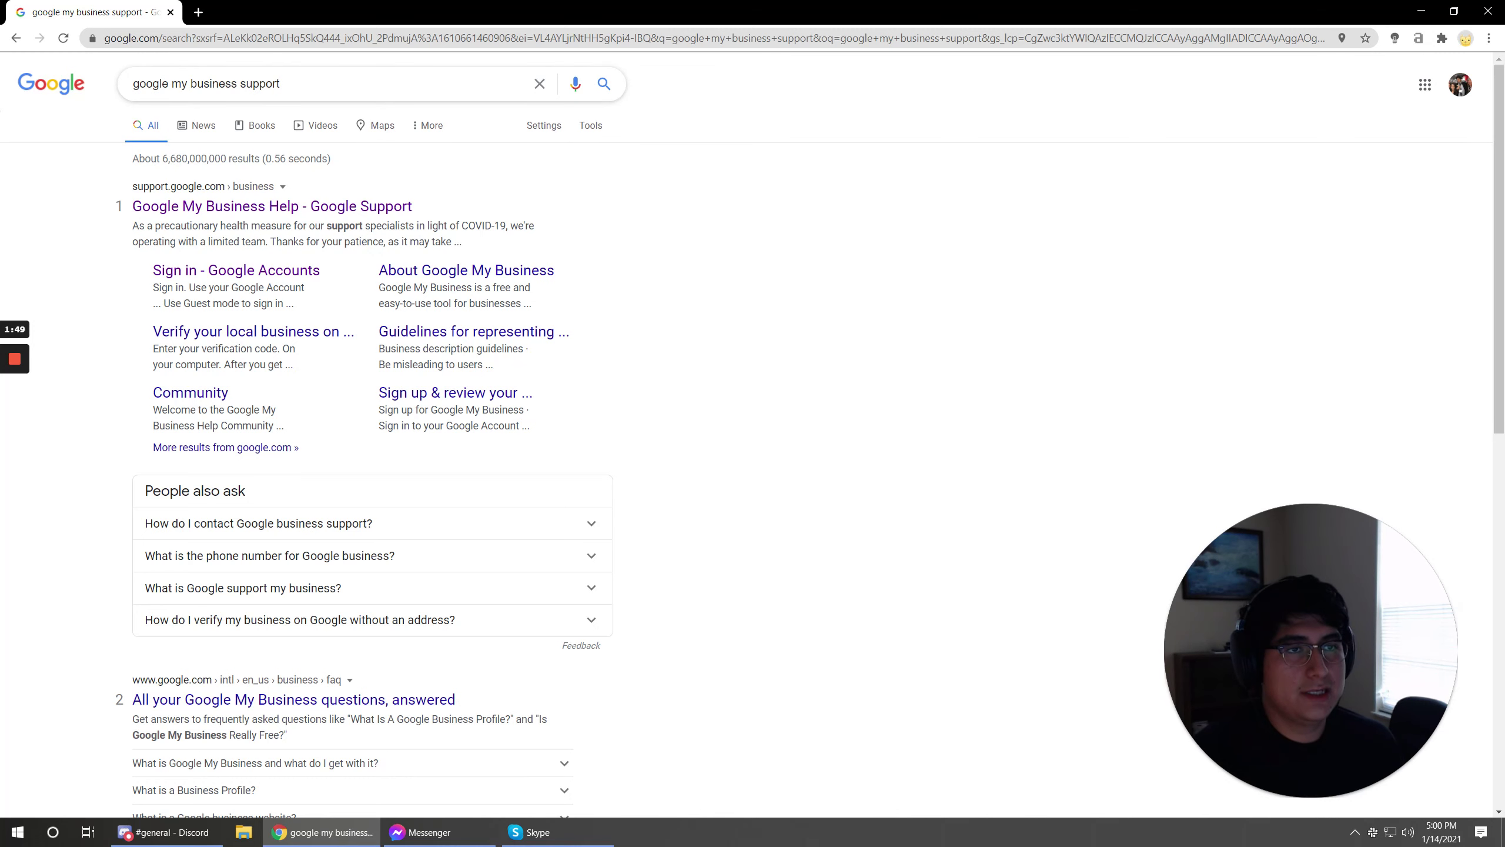
pyautogui.click(217, 207)
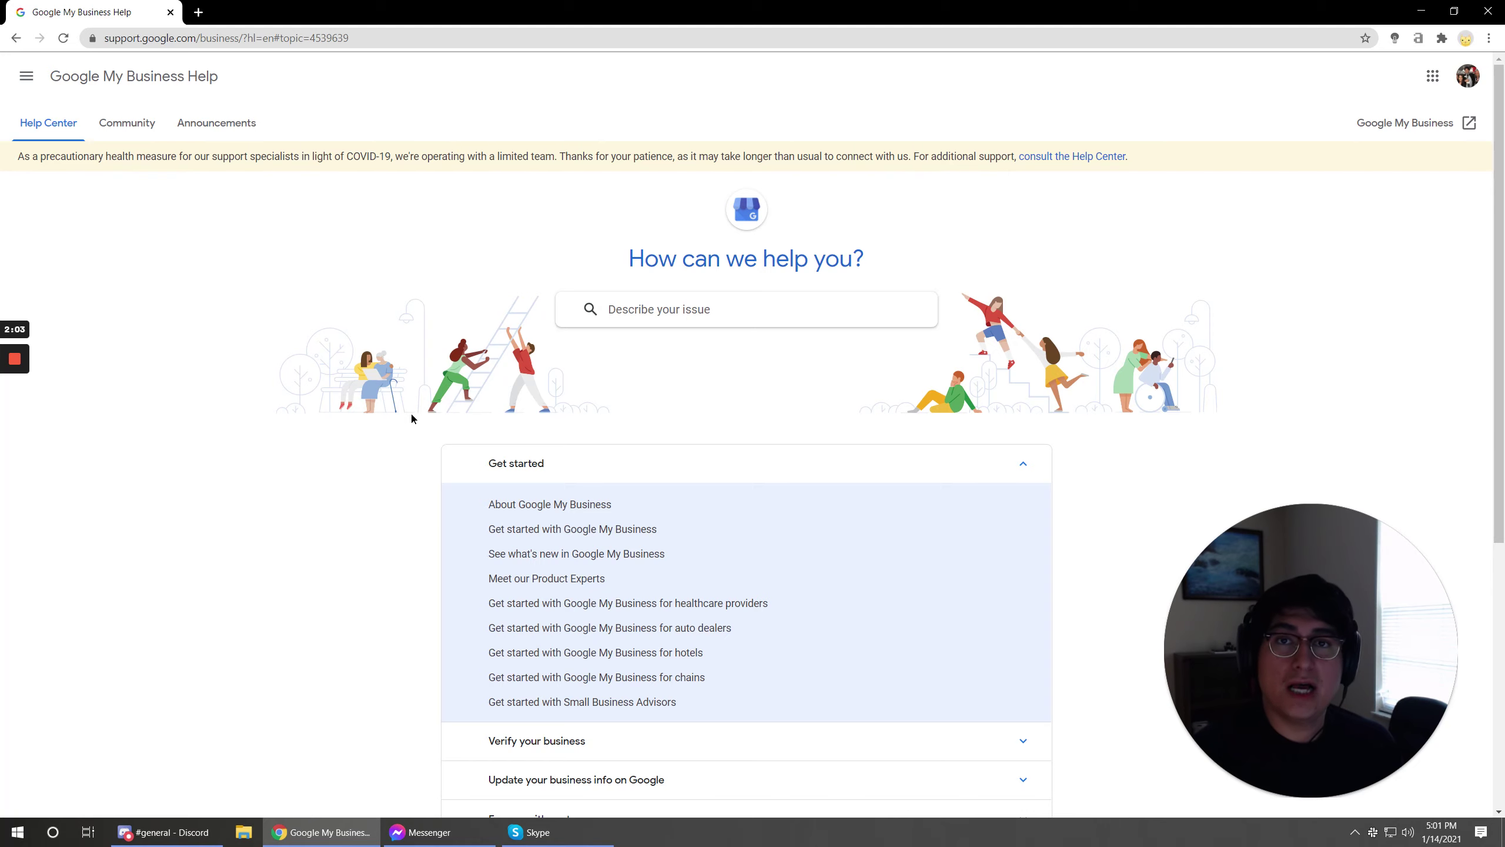
pyautogui.scroll(-7, 408, 421)
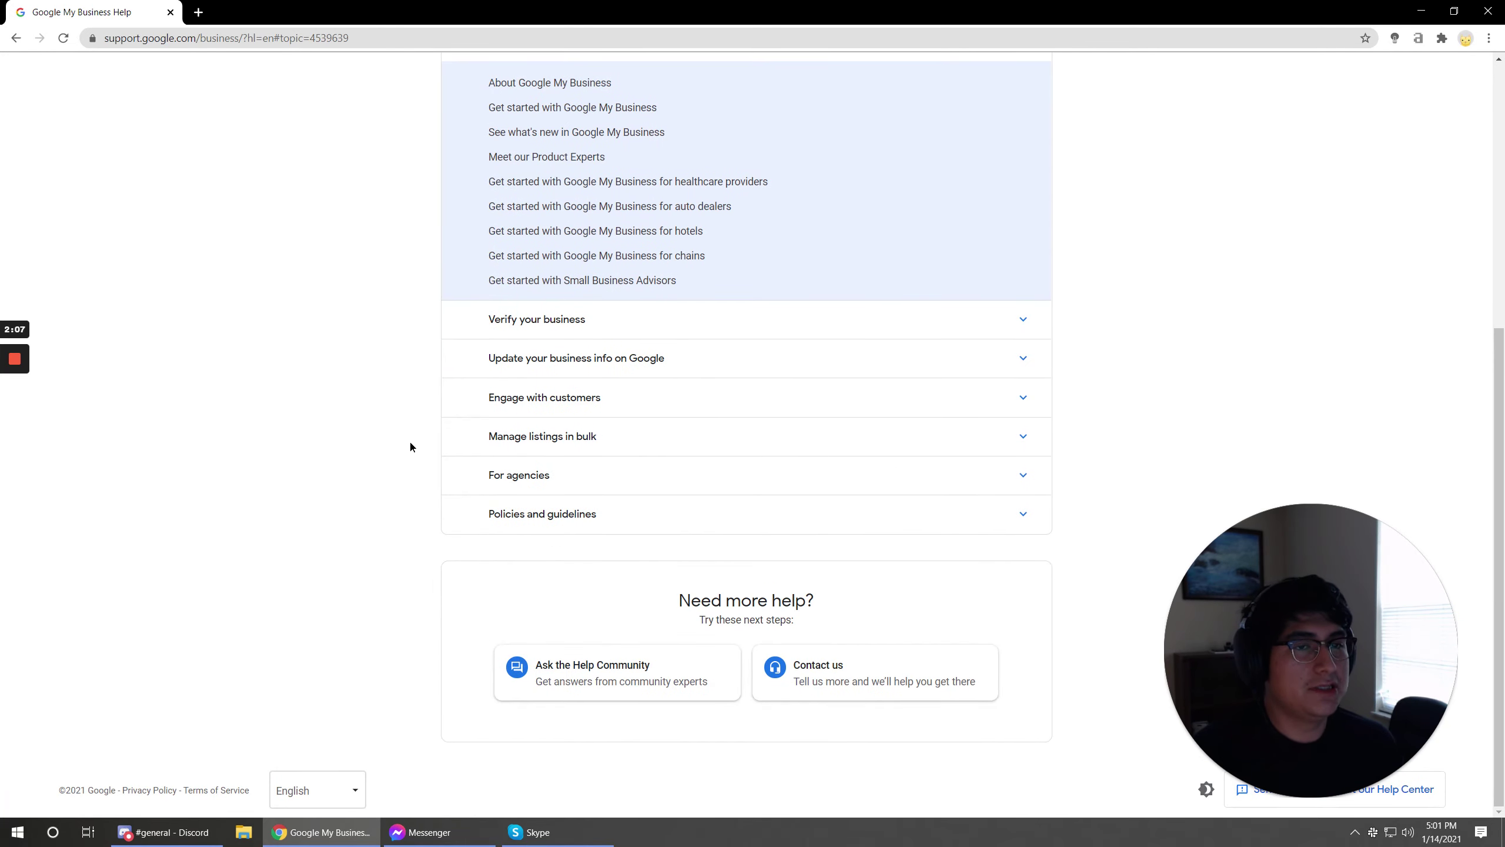
pyautogui.scroll(2, 442, 407)
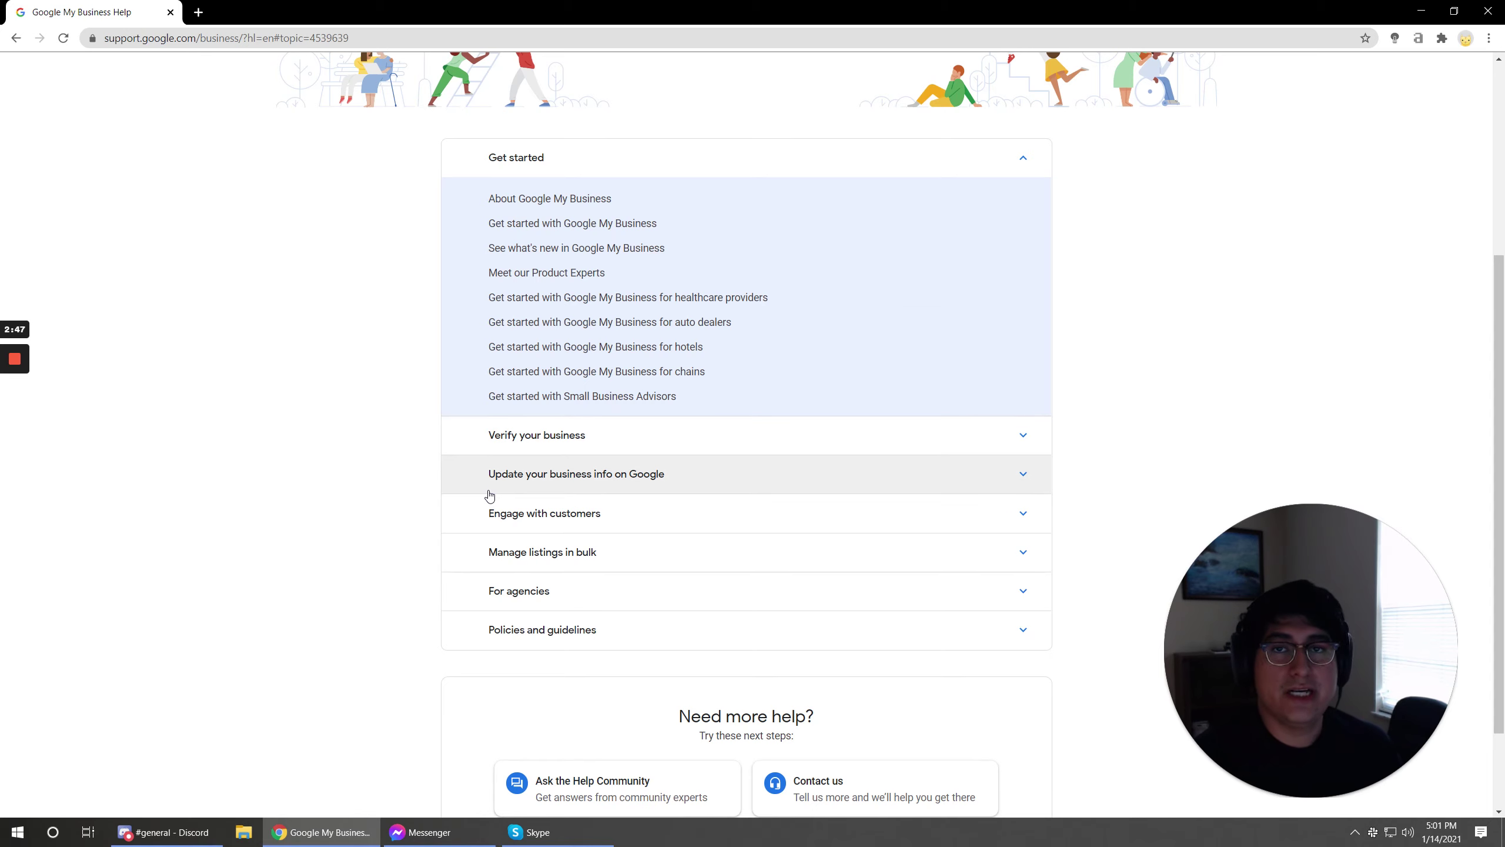
pyautogui.scroll(5, 488, 494)
pyautogui.scroll(-6, 487, 501)
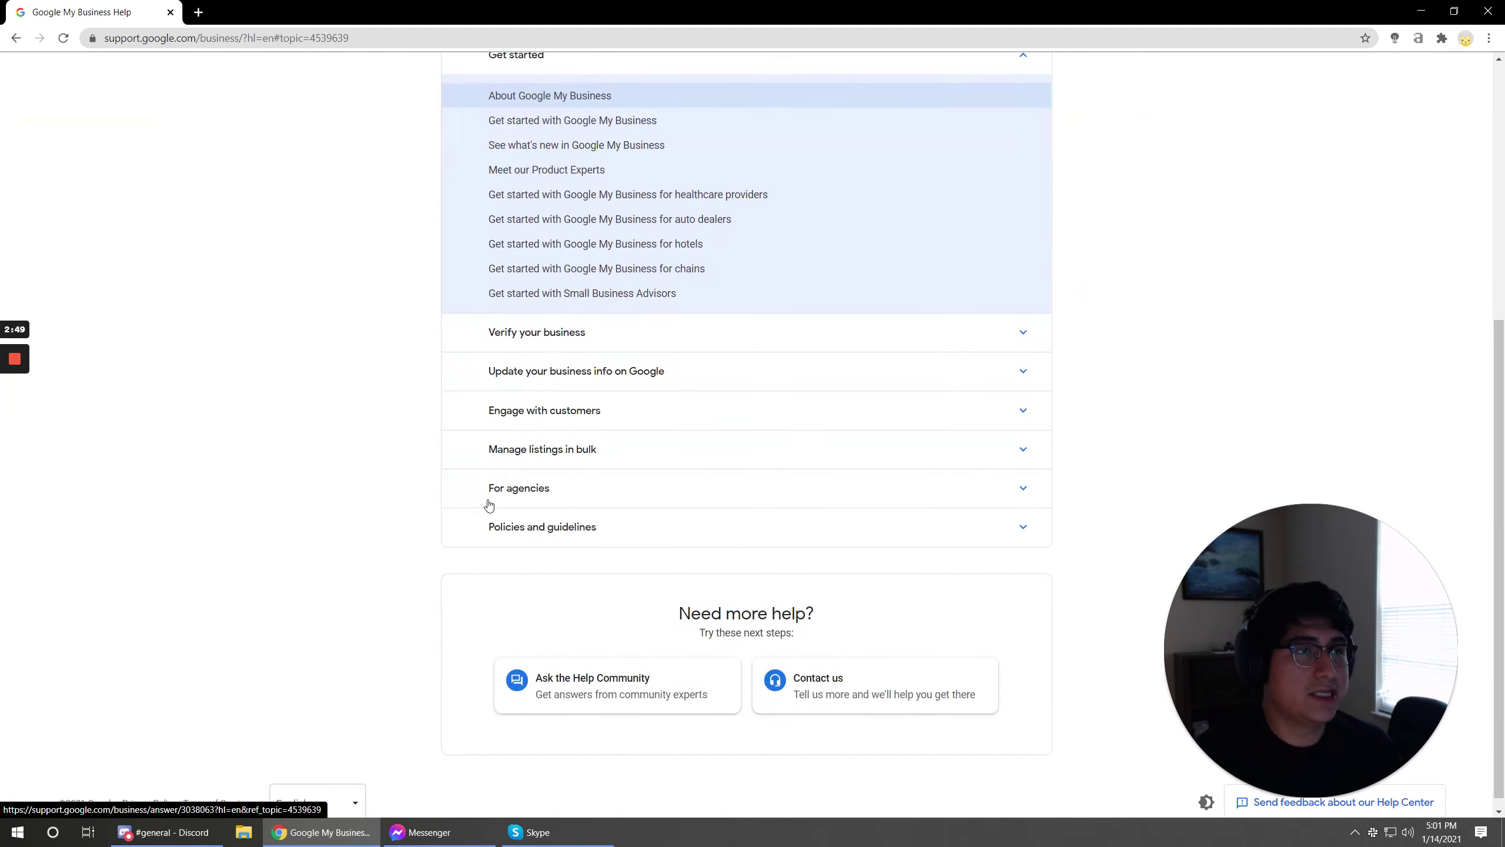
pyautogui.scroll(4, 479, 506)
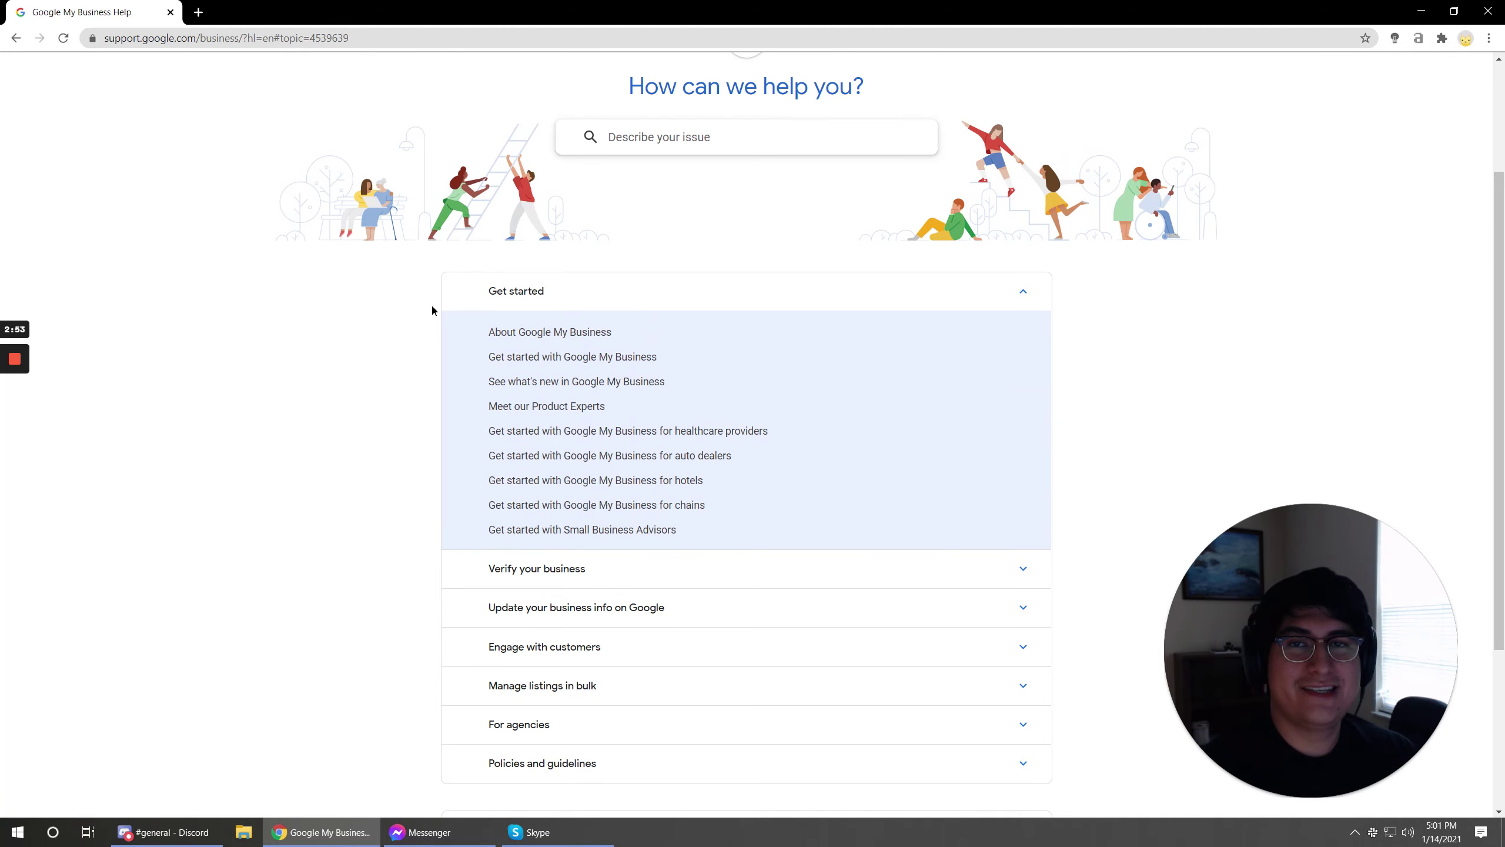
# Search the help centre for 'kufhweuofhwoeuhfoiwehgfiwhgowh', then go back to the help home page.
pyautogui.write('kufhweuofhwoeuhfoiwehgfiwhgowh')
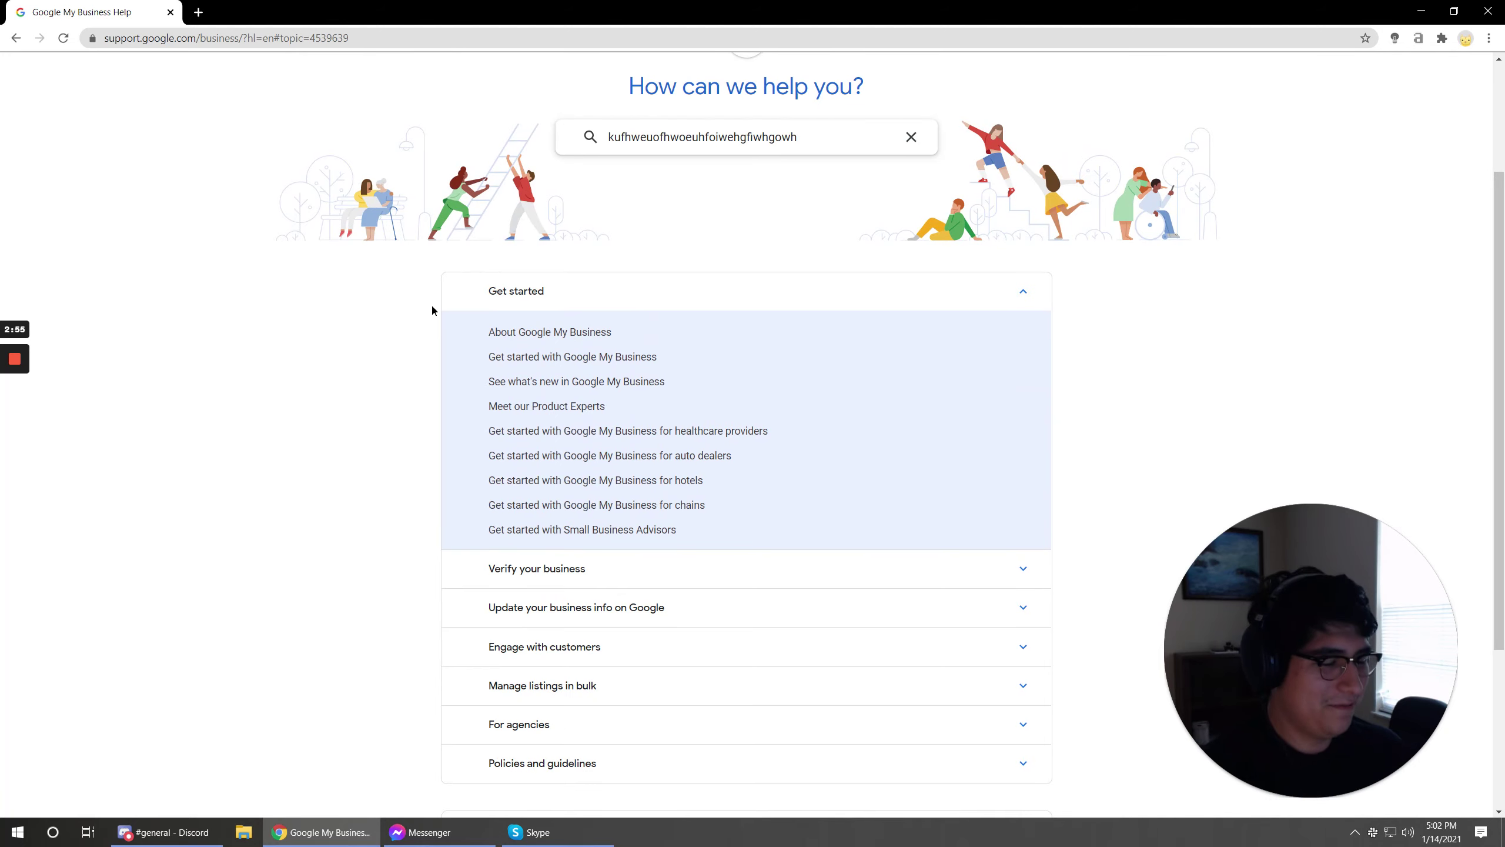
pyautogui.press('Return')
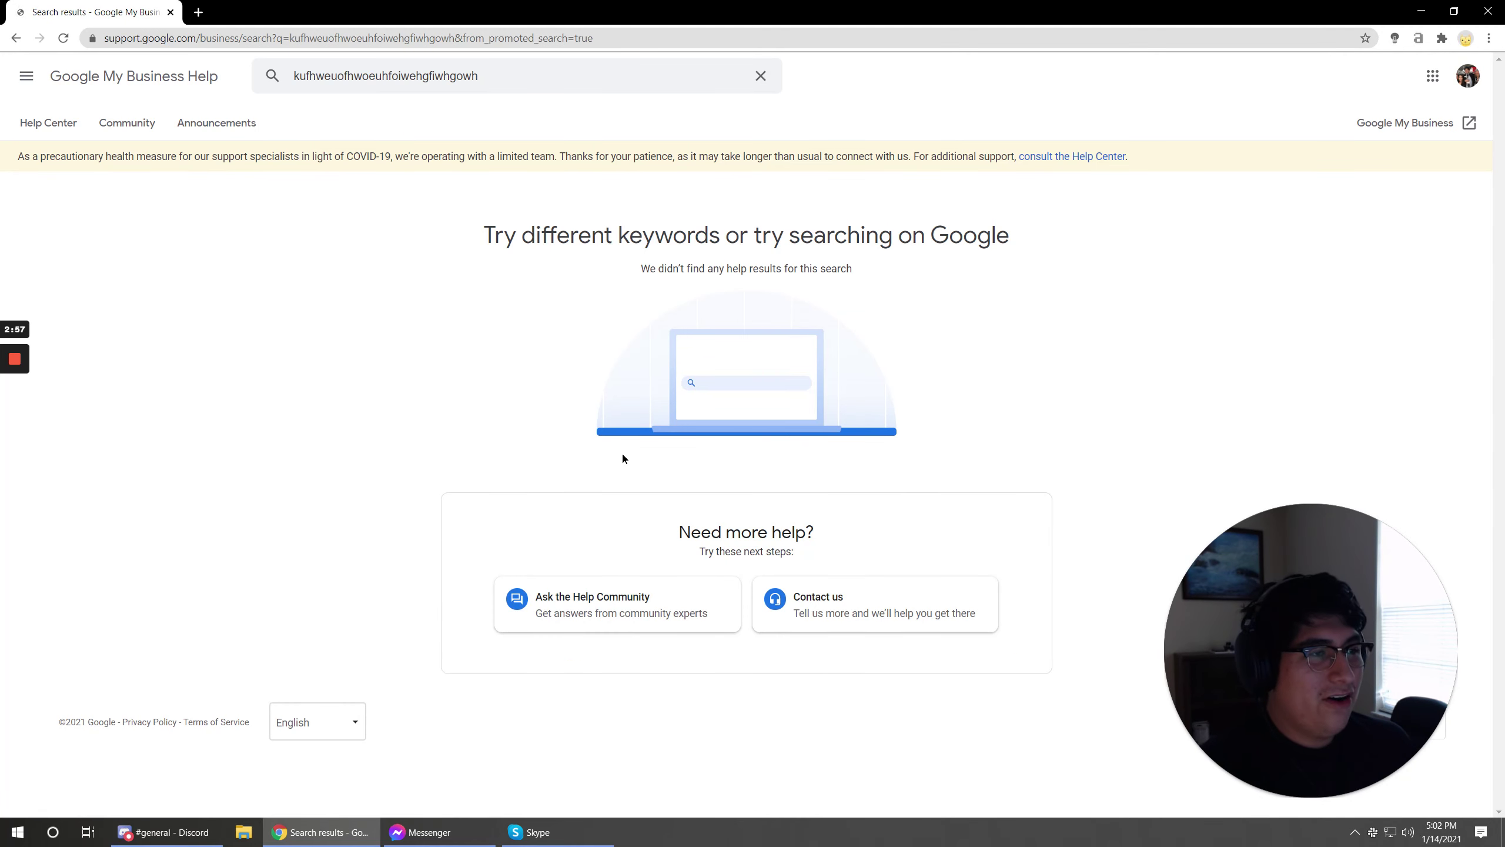
pyautogui.hotkey('alt', 'Left')
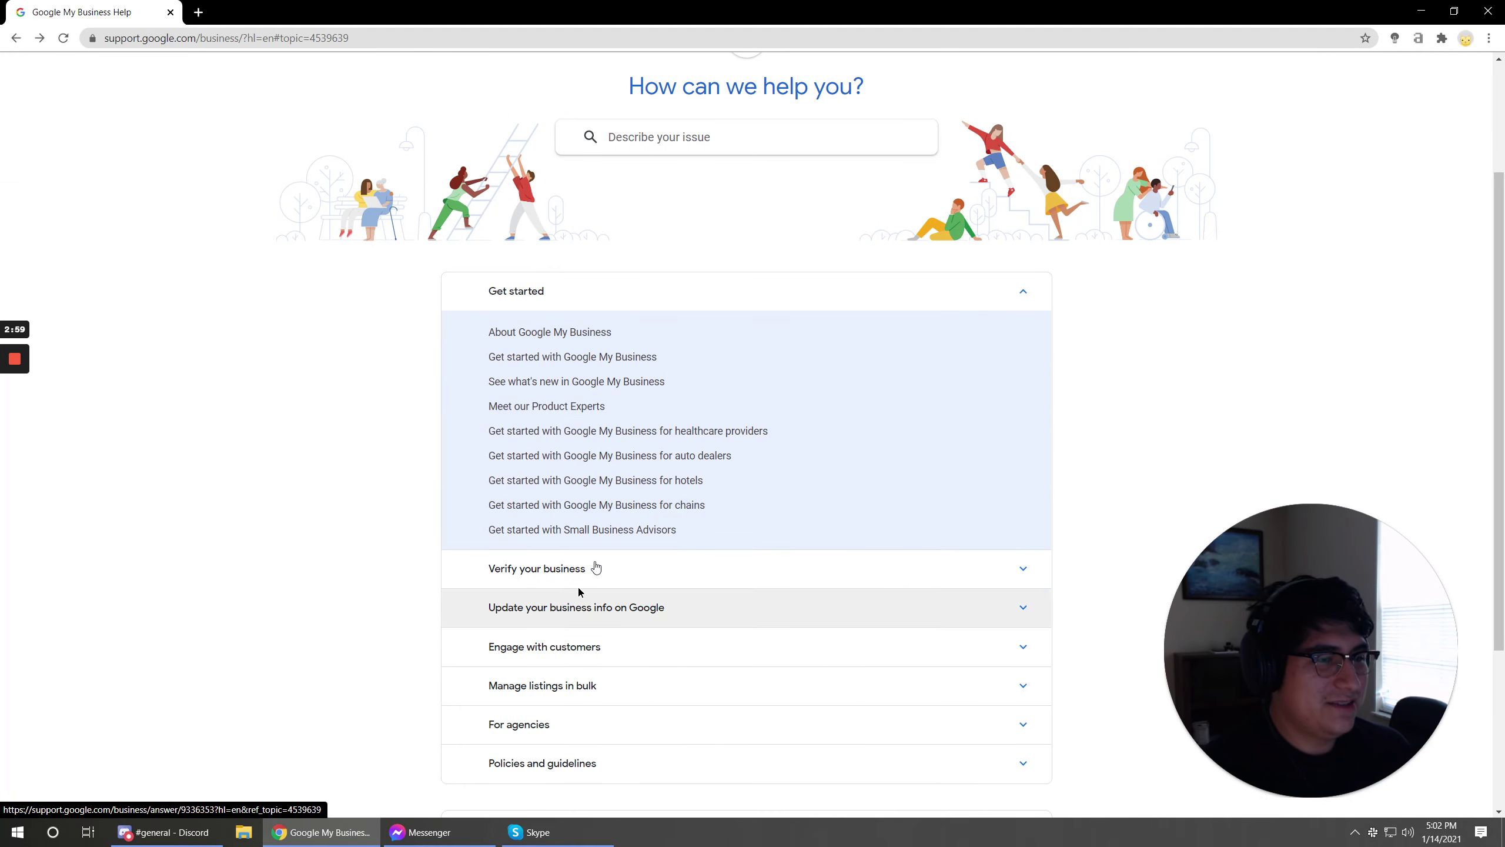
# Run a help centre search for 'wefwefew'.
pyautogui.click(659, 138)
pyautogui.write('wefwefew')
pyautogui.press('Return')
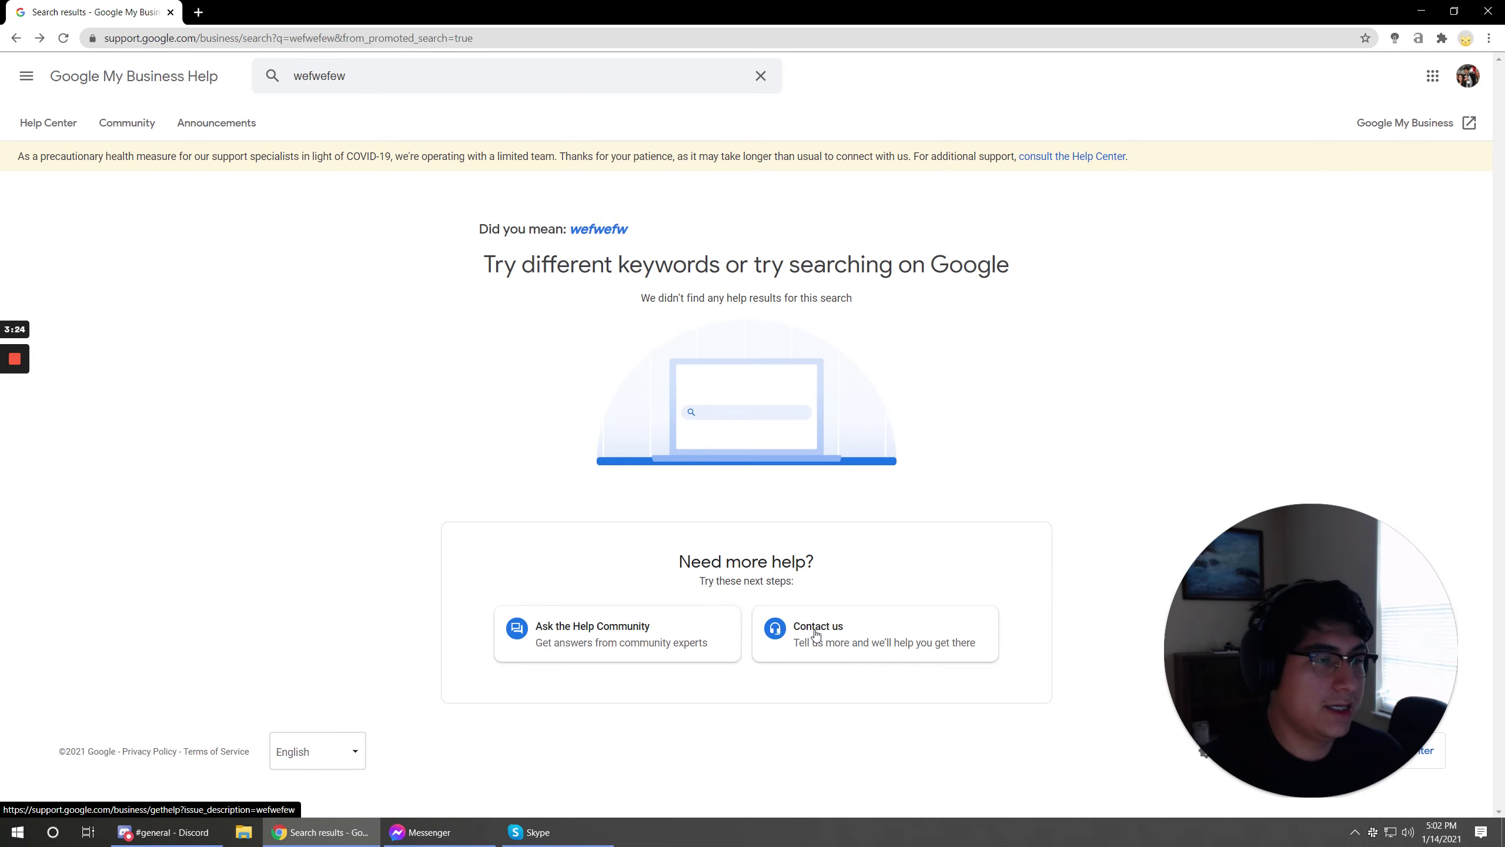
# Open the Contact Us form for this issue and reload the page.
pyautogui.click(807, 632)
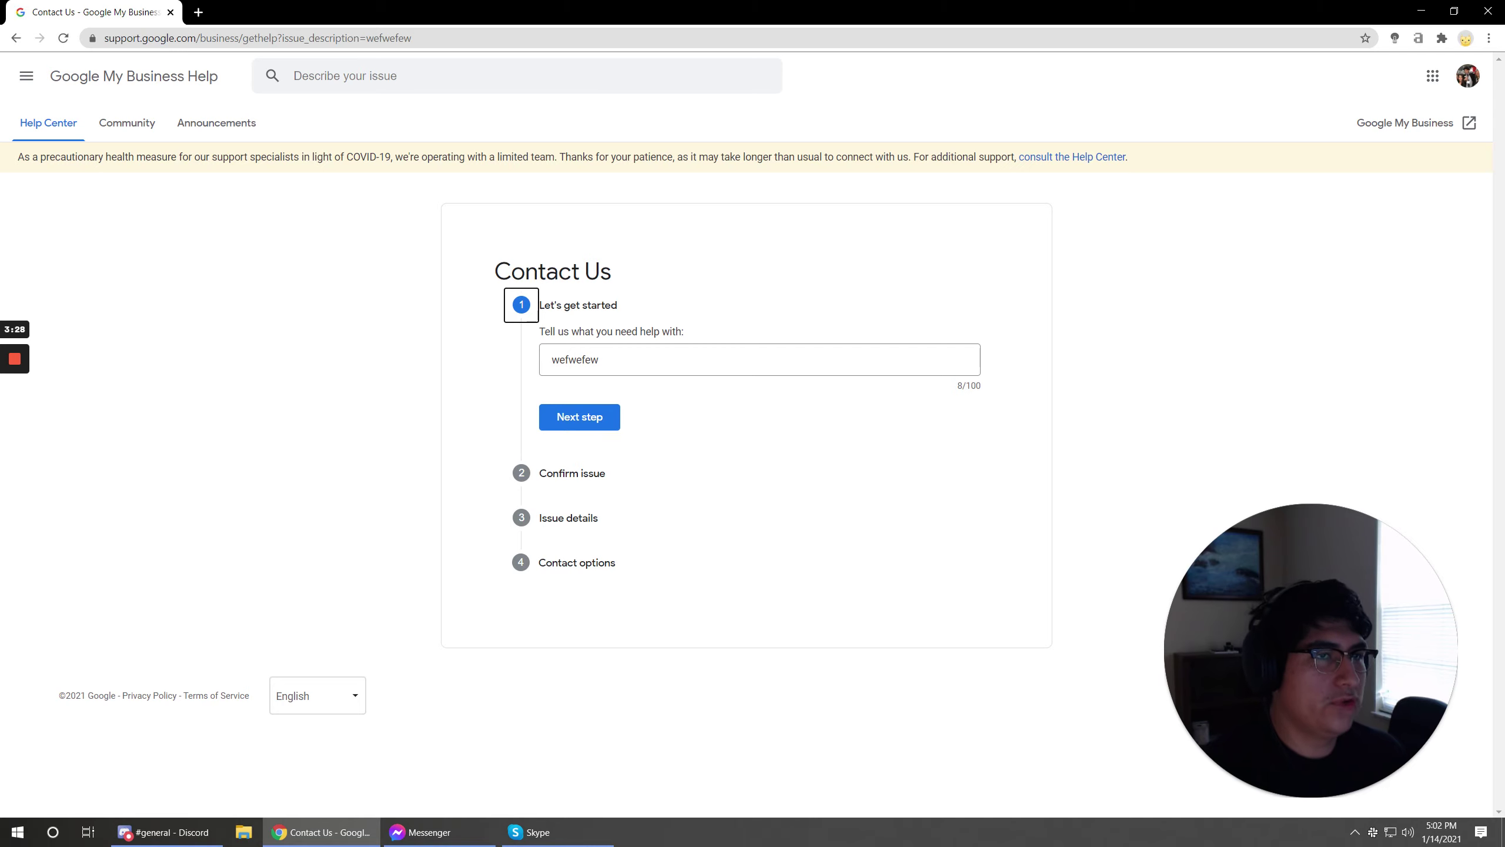
pyautogui.click(236, 38)
pyautogui.press('Return')
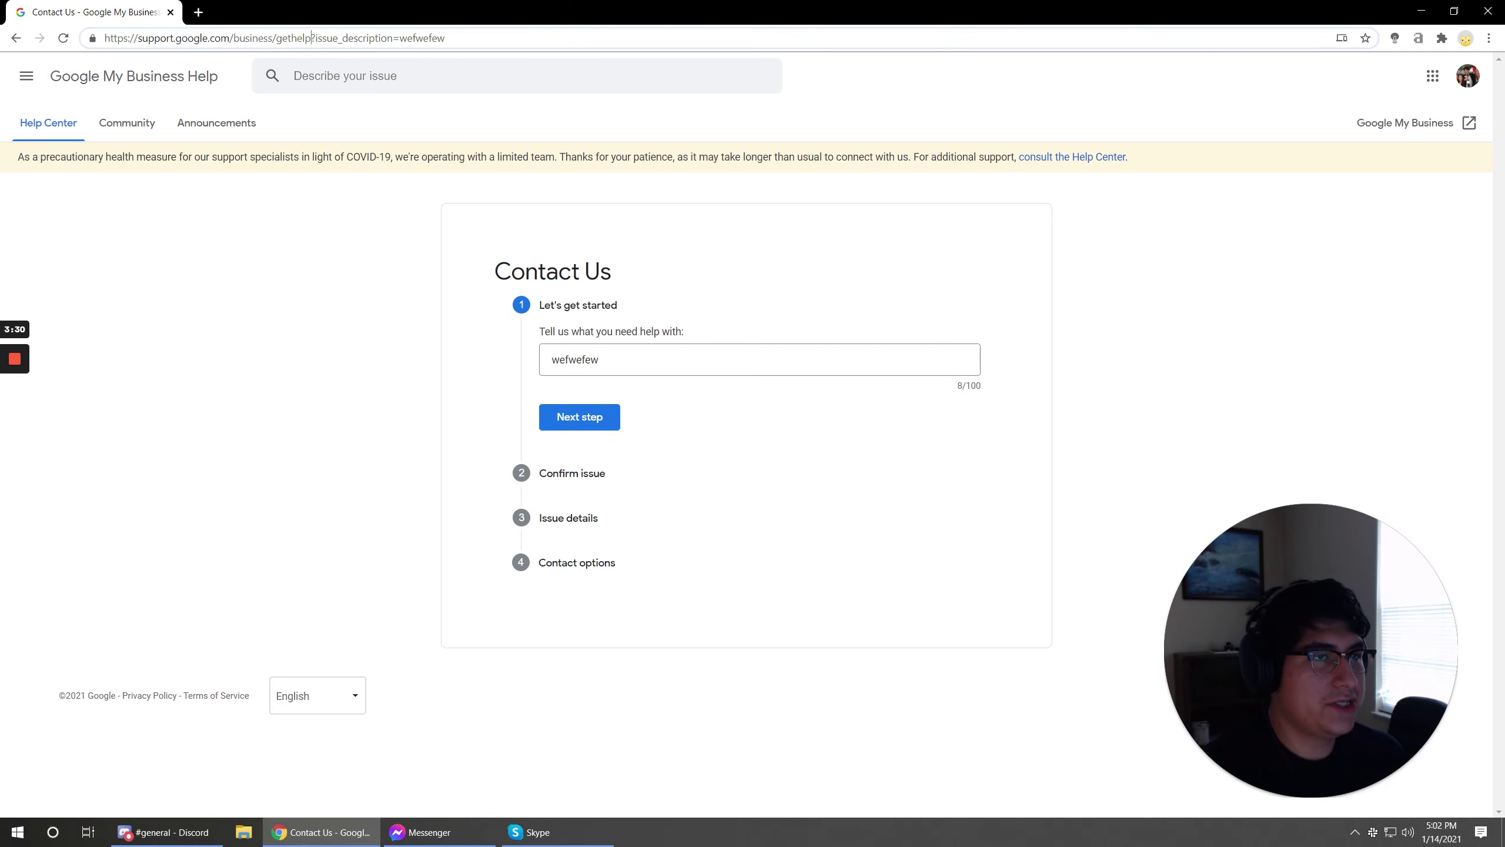
pyautogui.moveTo(312, 39); pyautogui.dragTo(93, 59)
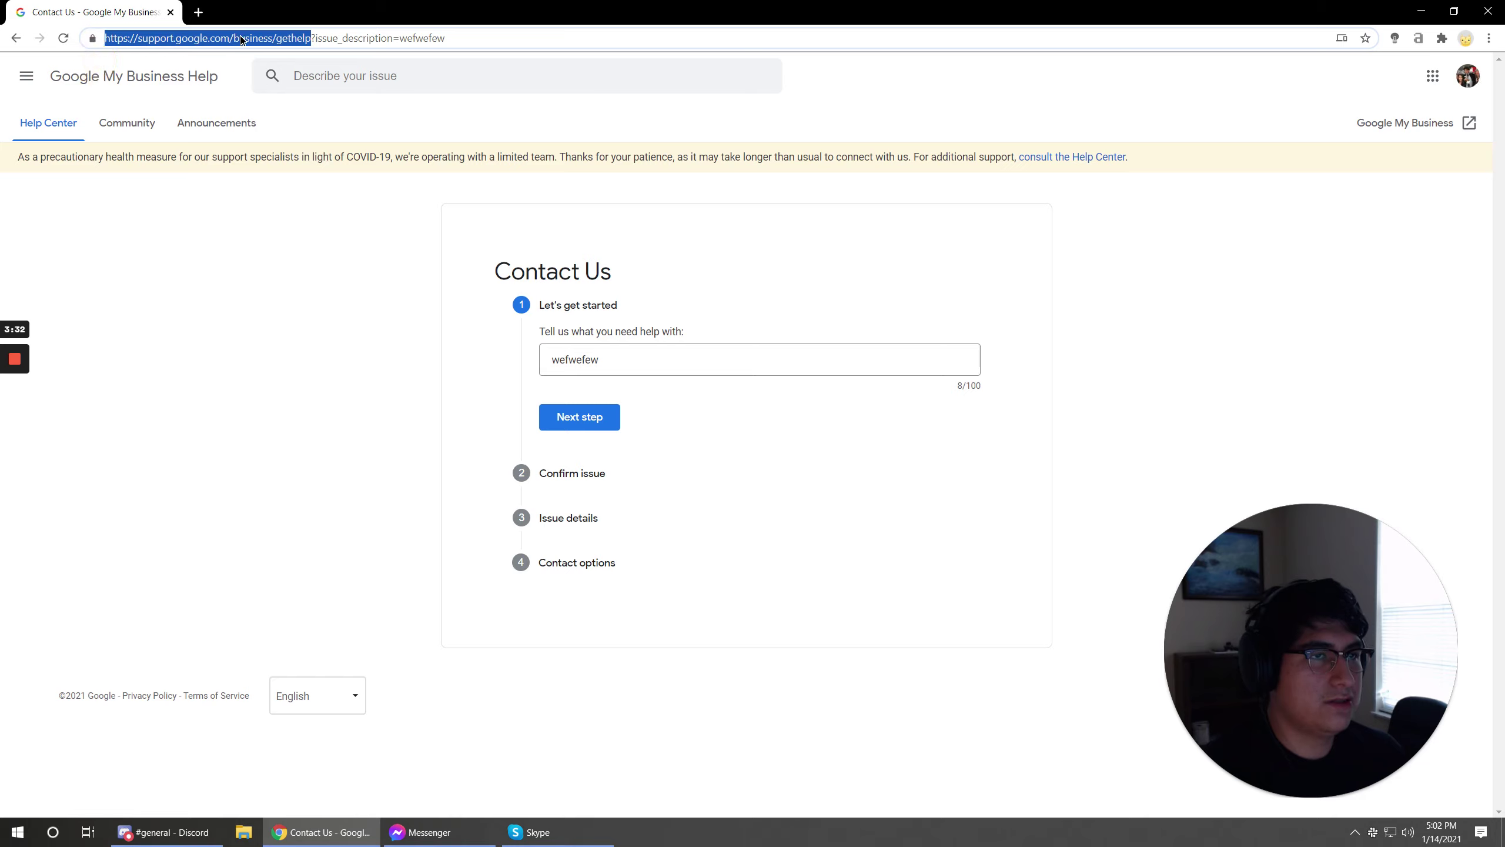
pyautogui.click(355, 364)
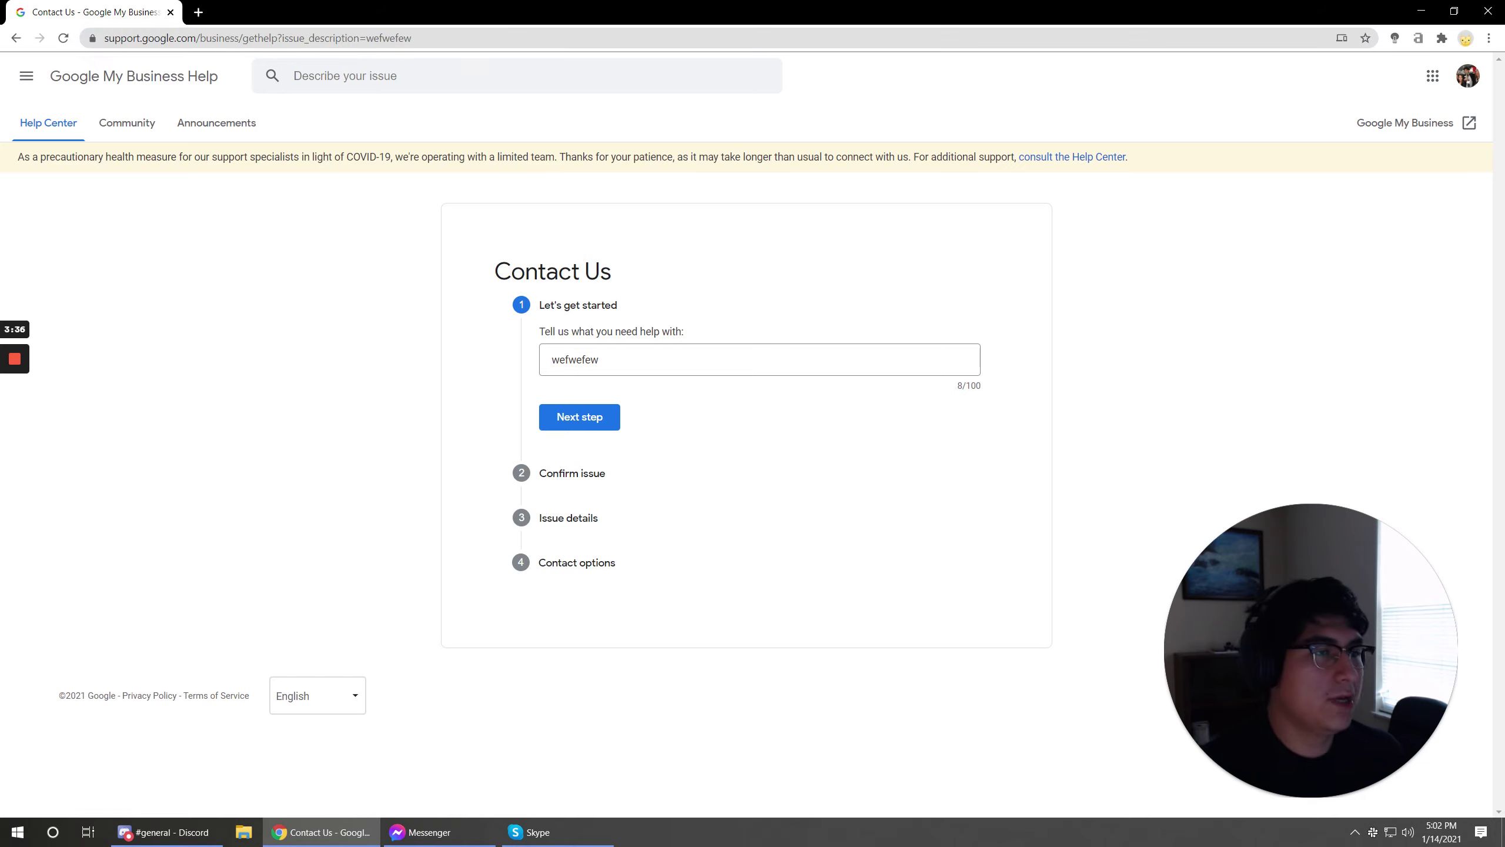
# Describe the issue as 'verify business', choose Postcard didn't arrive, and continue to contact options.
pyautogui.click(683, 360)
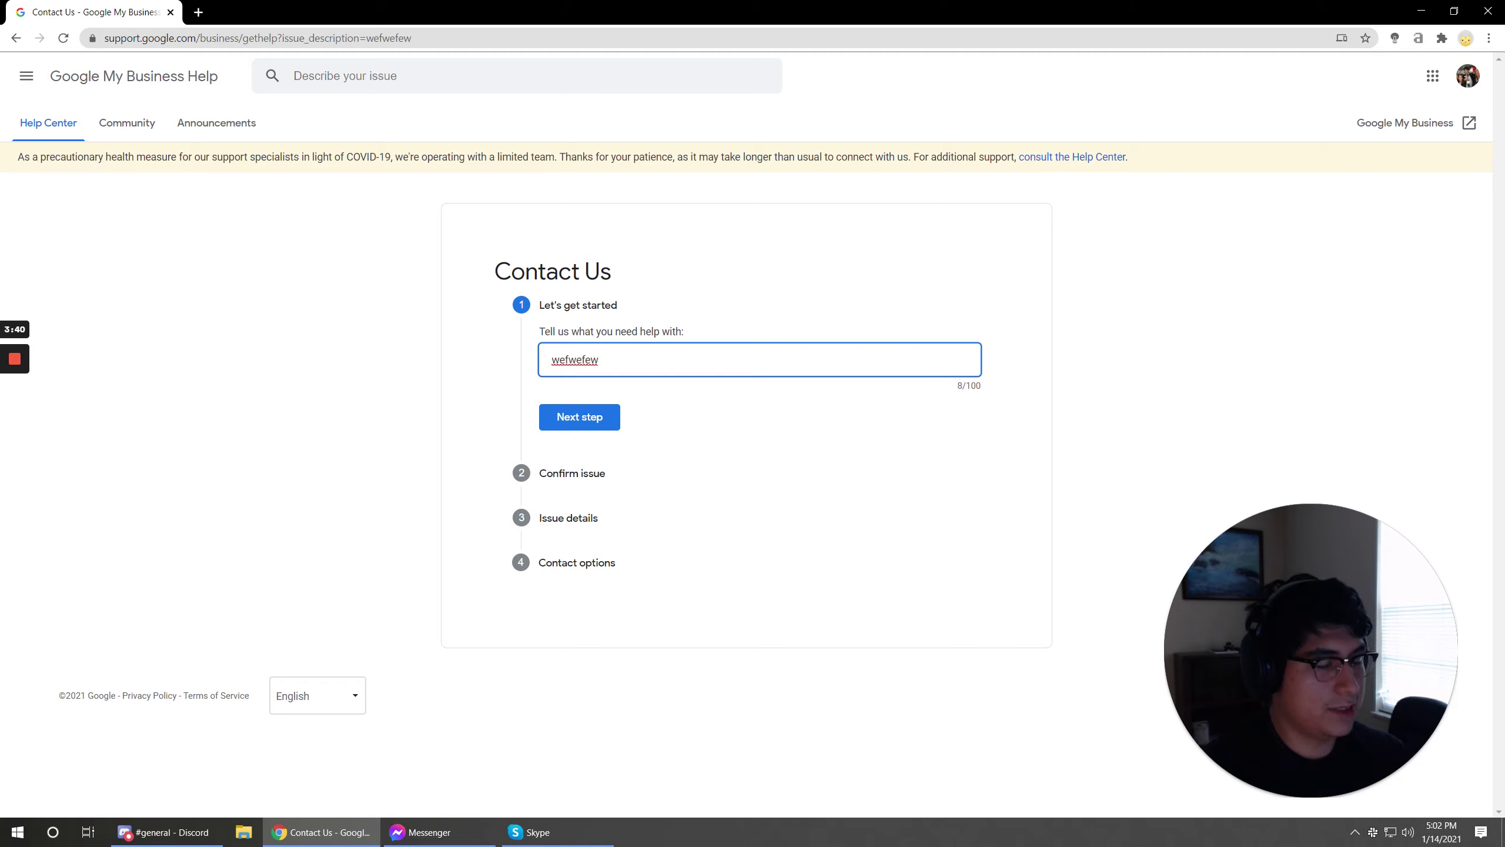
pyautogui.press('BackSpace')
pyautogui.press('BackSpace')
pyautogui.press('BackSpace')
pyautogui.press('BackSpace')
pyautogui.press('BackSpace')
pyautogui.press('BackSpace')
pyautogui.press('BackSpace')
pyautogui.press('BackSpace')
pyautogui.write('verify')
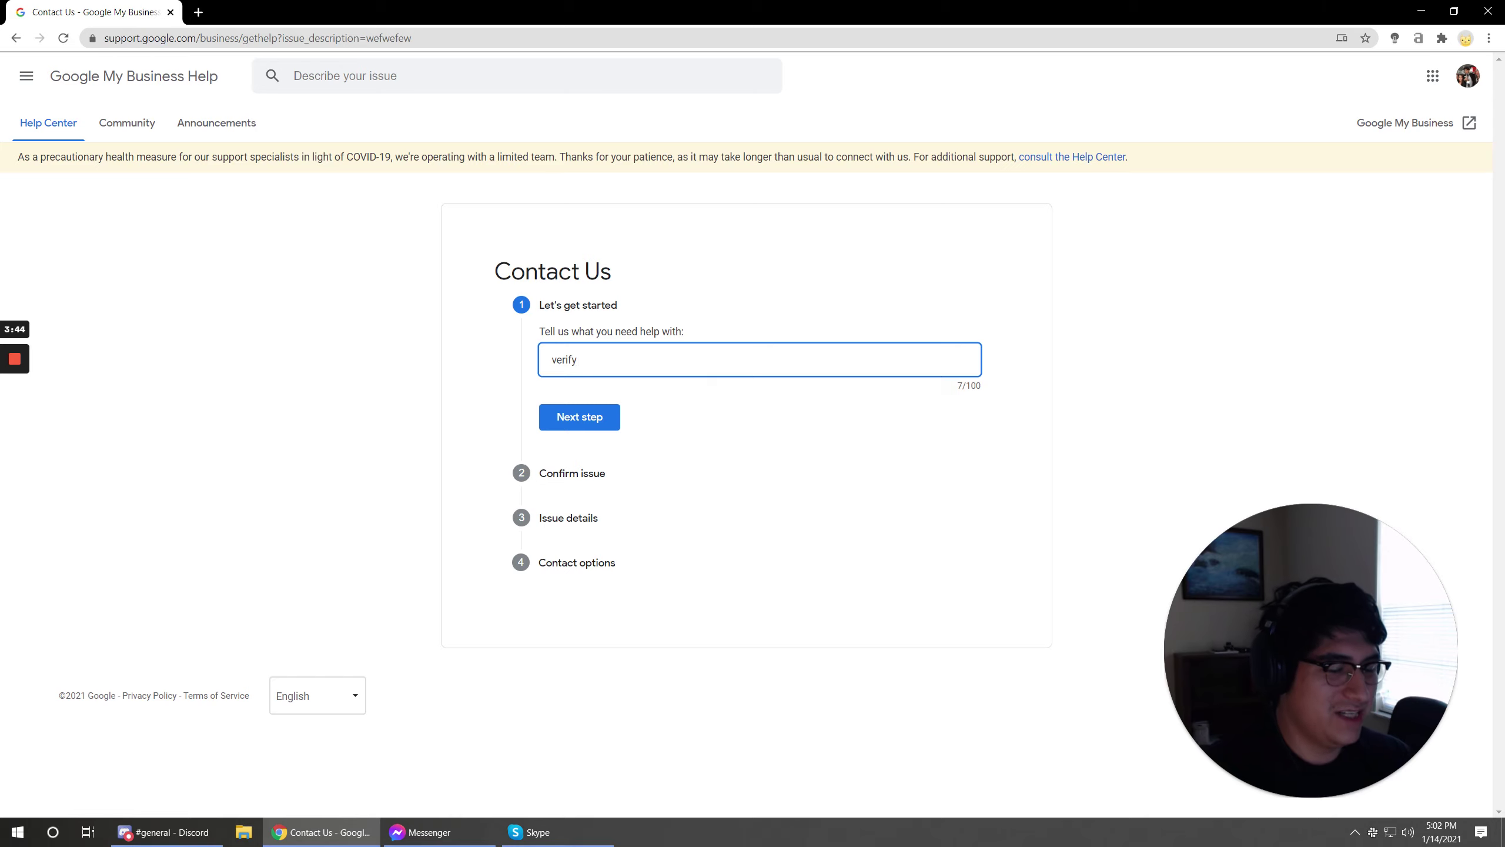
pyautogui.write(' business')
pyautogui.click(616, 418)
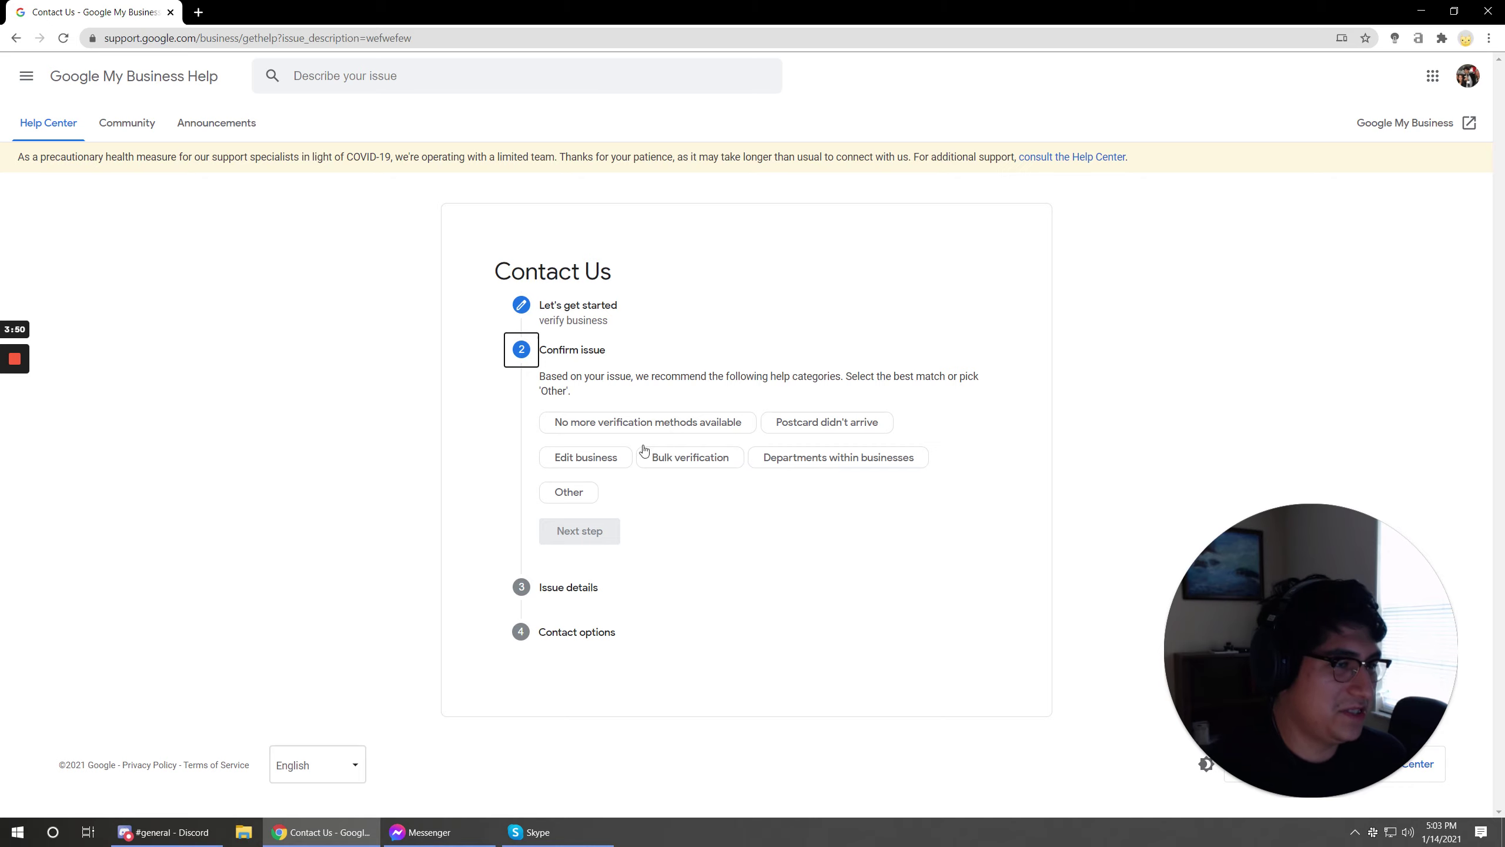
pyautogui.click(806, 426)
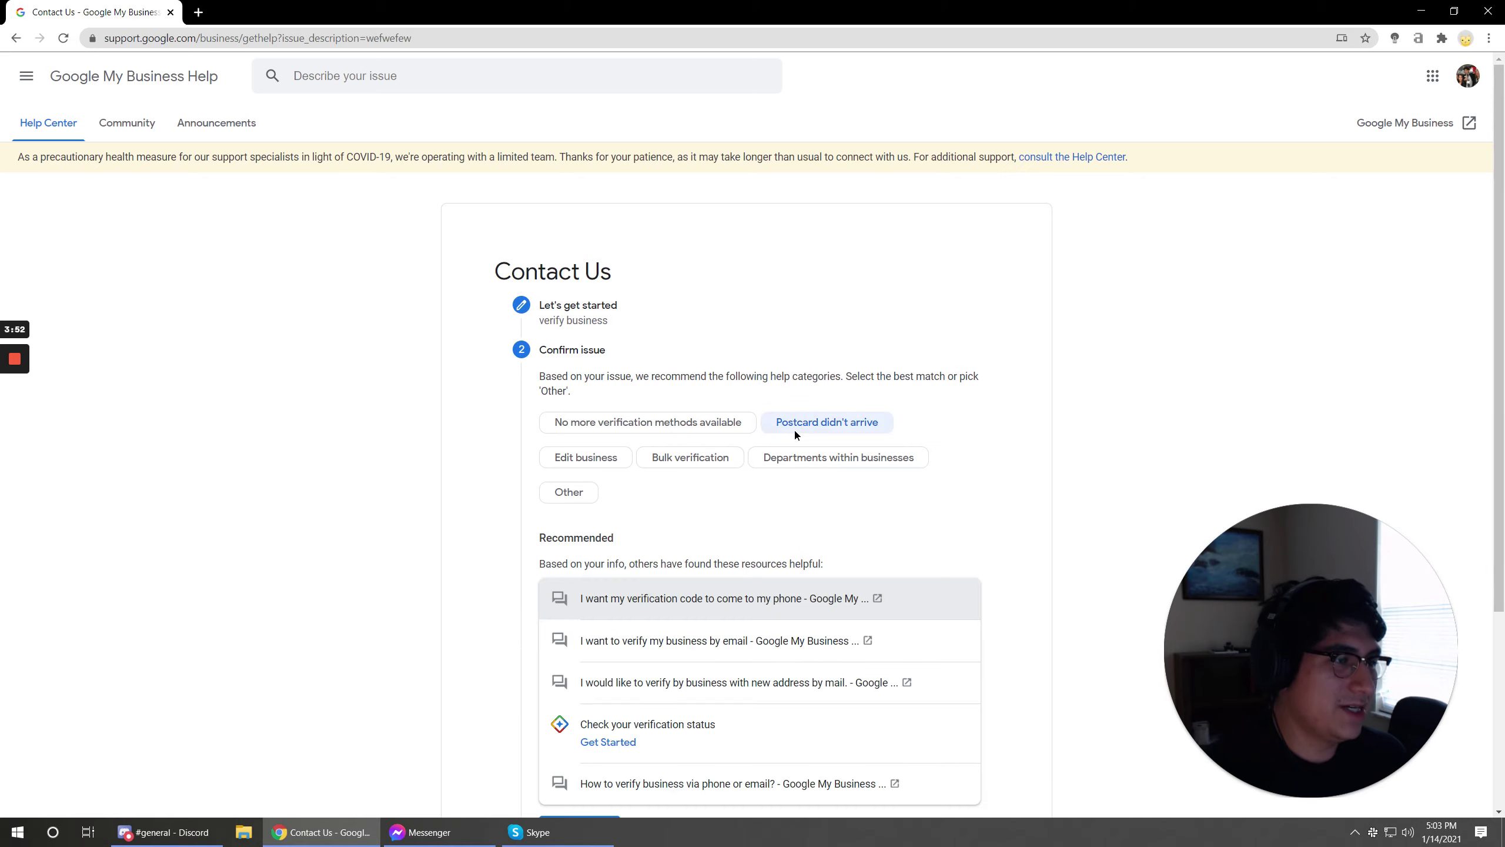
pyautogui.scroll(-3, 802, 426)
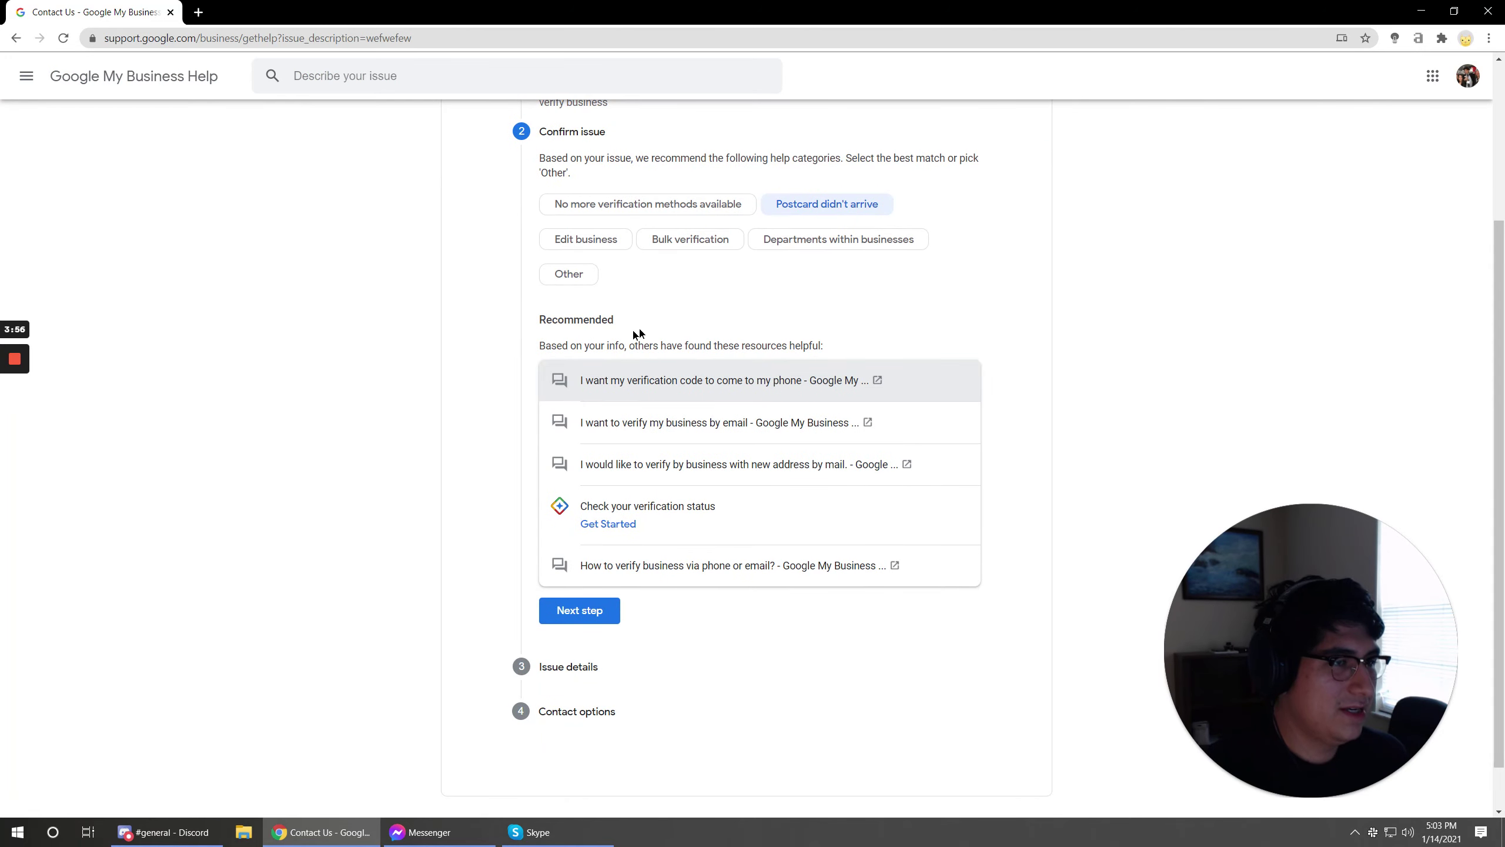
pyautogui.doubleClick(536, 327)
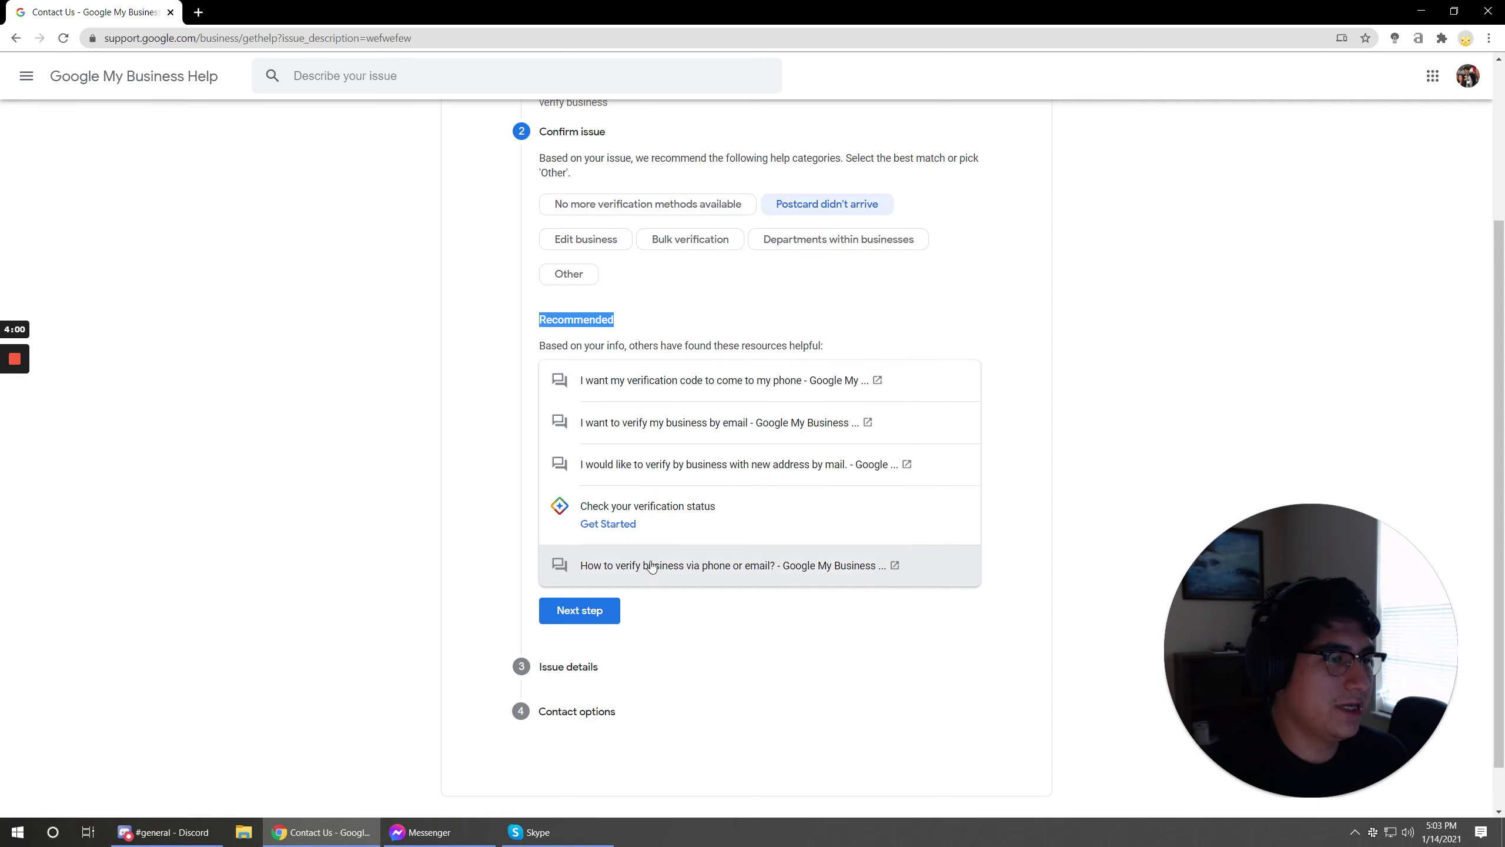
pyautogui.click(598, 611)
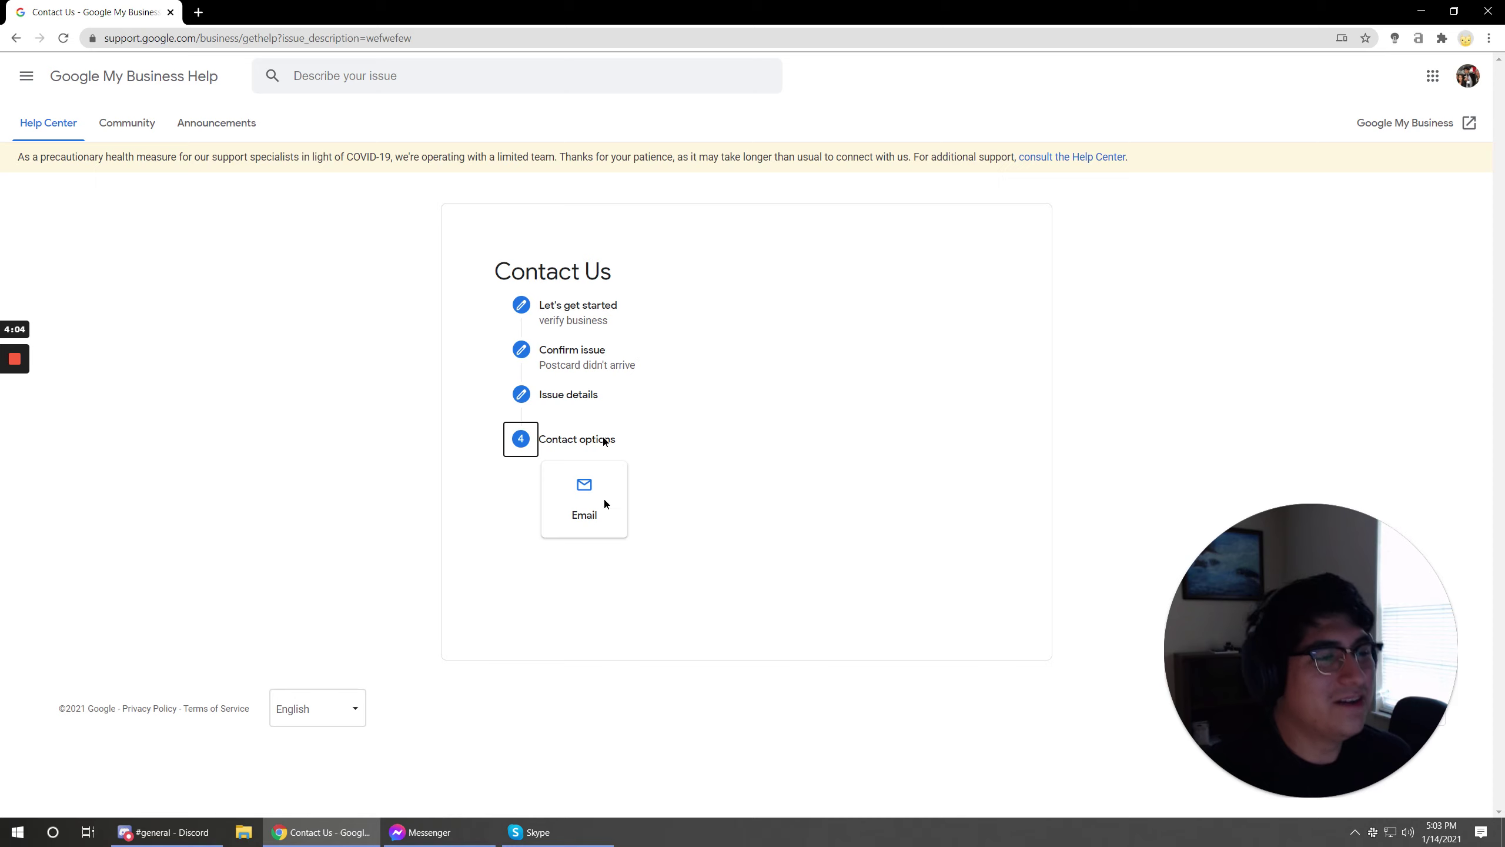
# Return to the wefwefew results and restart the contact form with description 'fwerwegwergrgerg'.
pyautogui.click(554, 366)
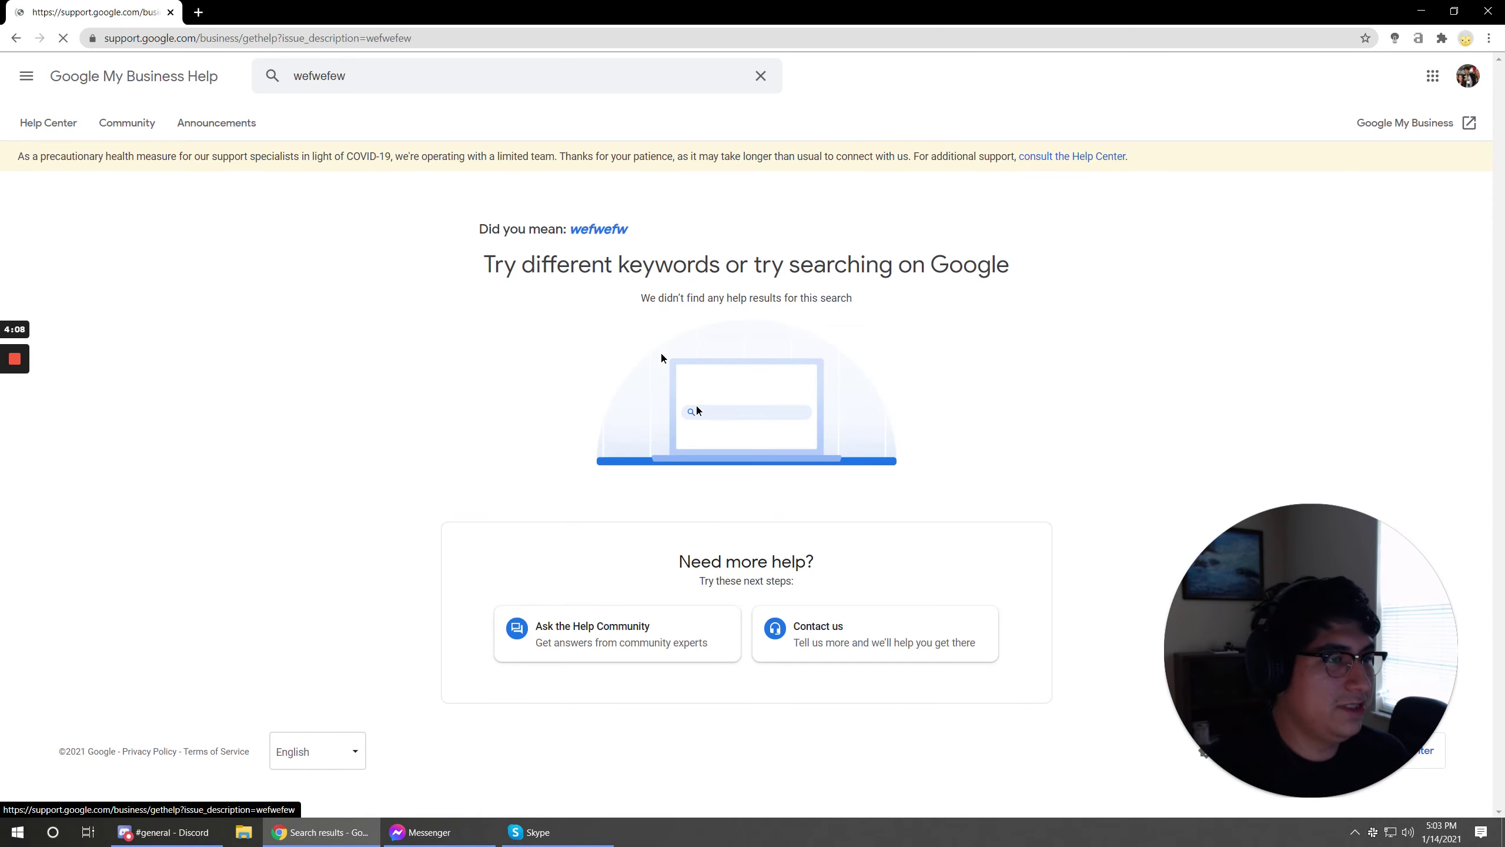
pyautogui.click(804, 623)
pyautogui.doubleClick(632, 360)
pyautogui.write('fwerwegwergrg')
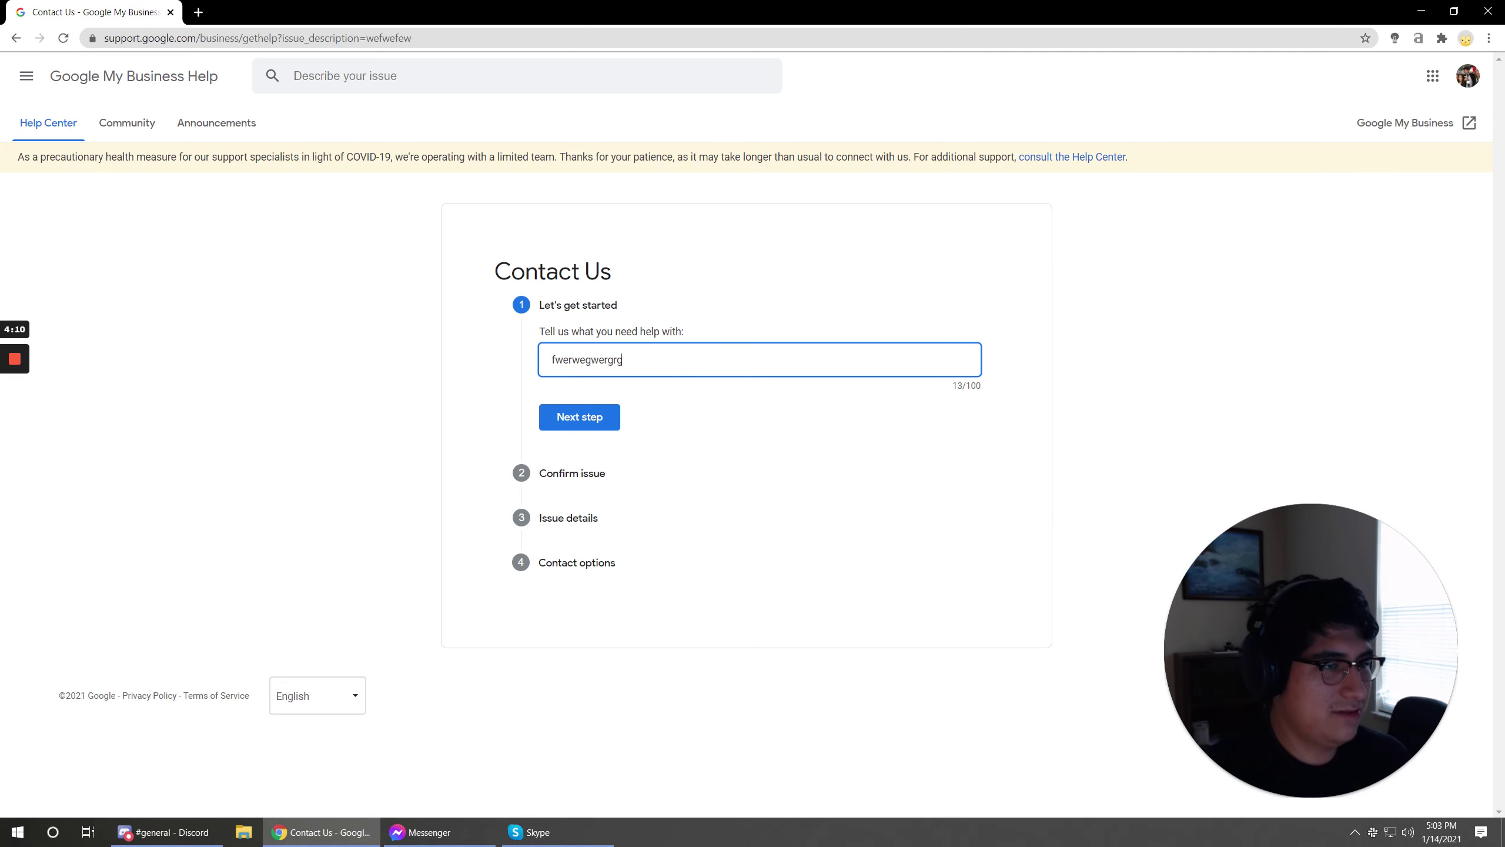
pyautogui.write('erg')
pyautogui.click(587, 415)
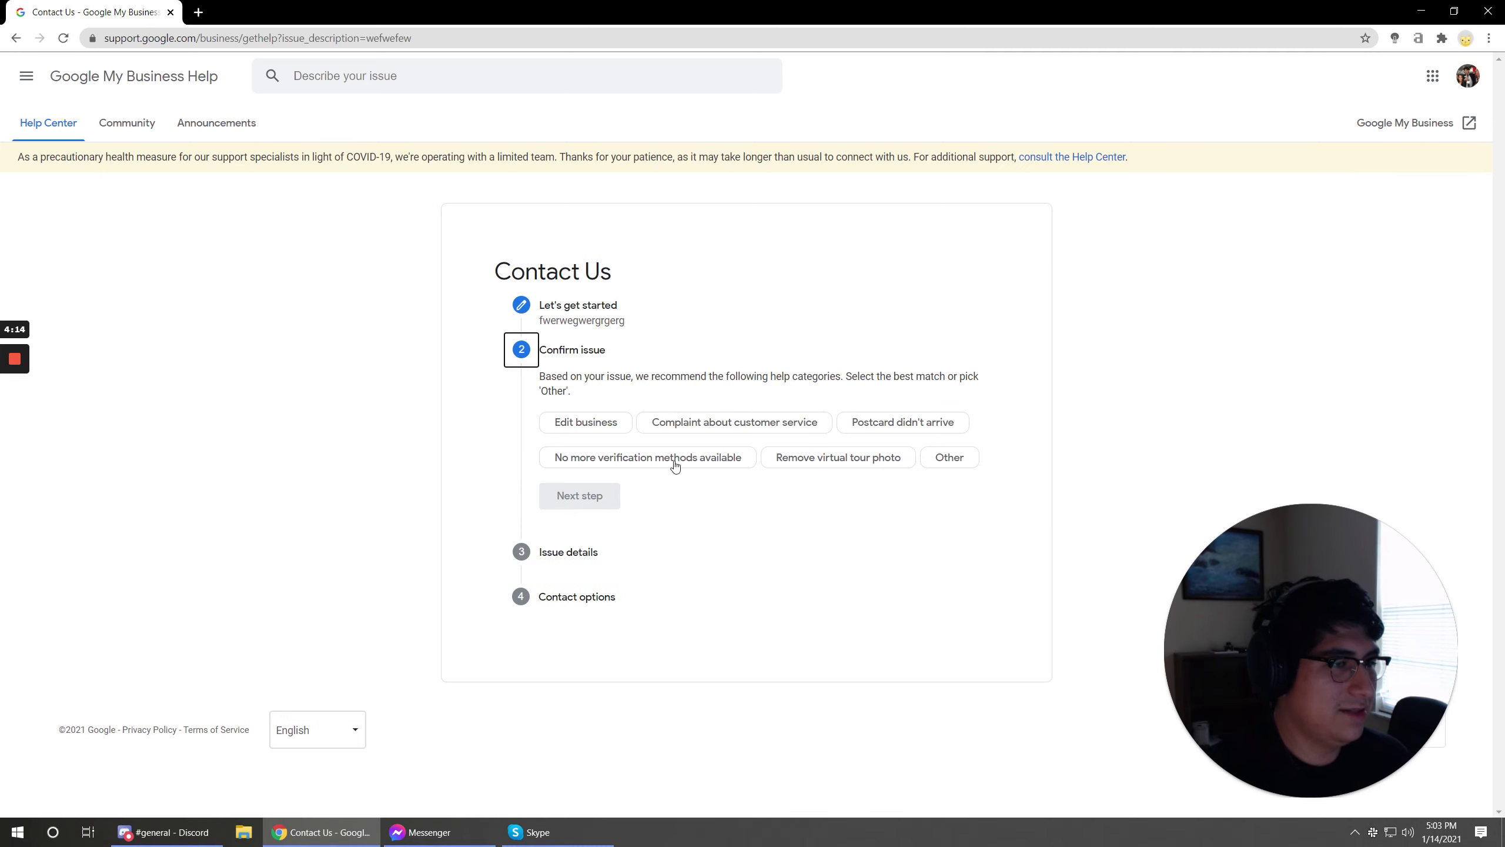
# Pick Other as the issue category and continue to the contact options.
pyautogui.click(937, 455)
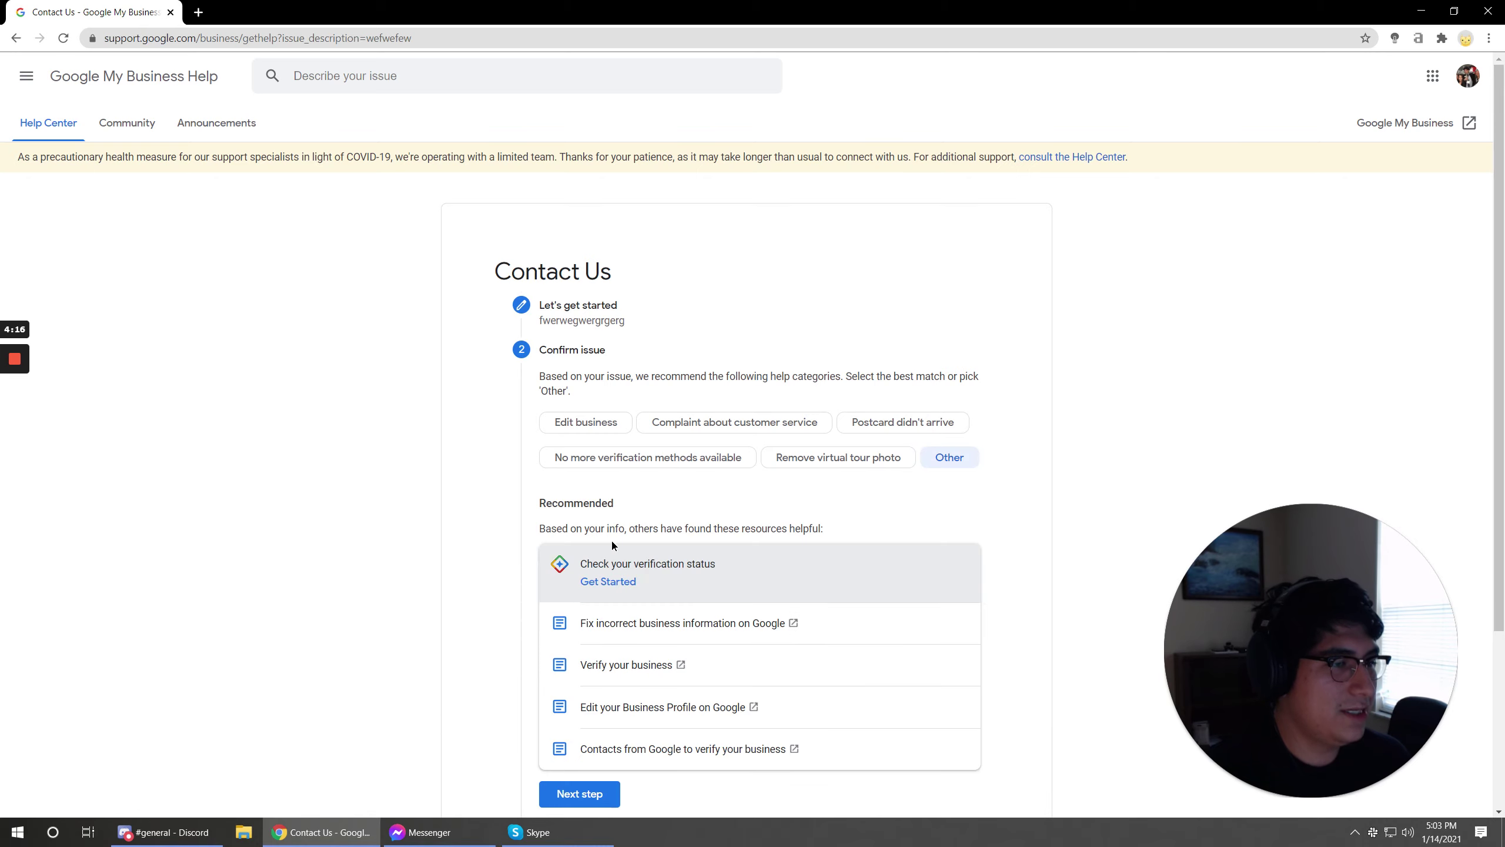
pyautogui.scroll(-4, 622, 554)
pyautogui.click(601, 557)
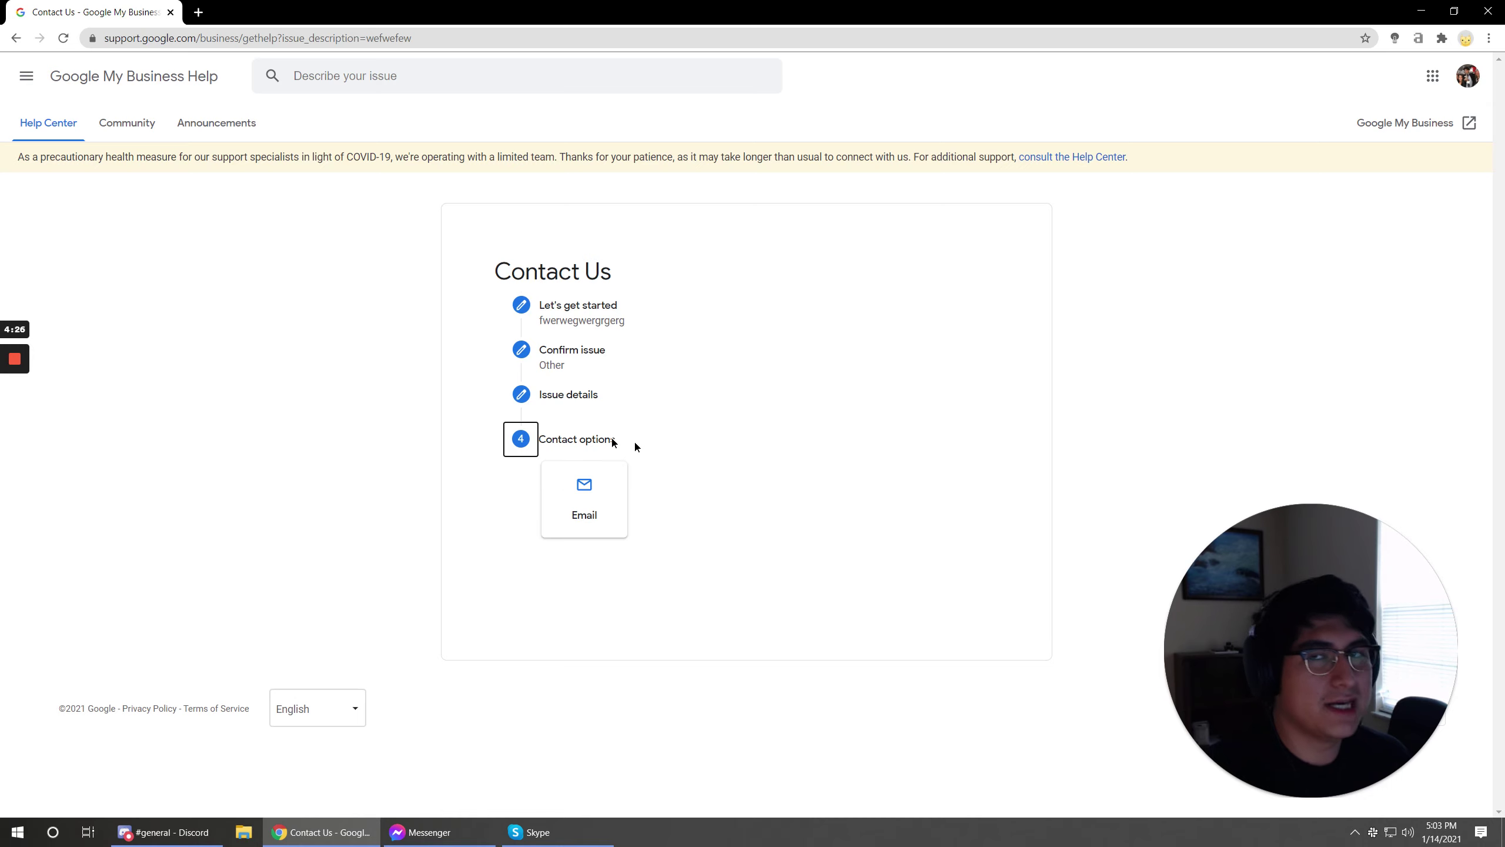
# Reopen the contact form, select Complaint about customer service as the category, and continue.
pyautogui.hotkey('alt', 'Left')
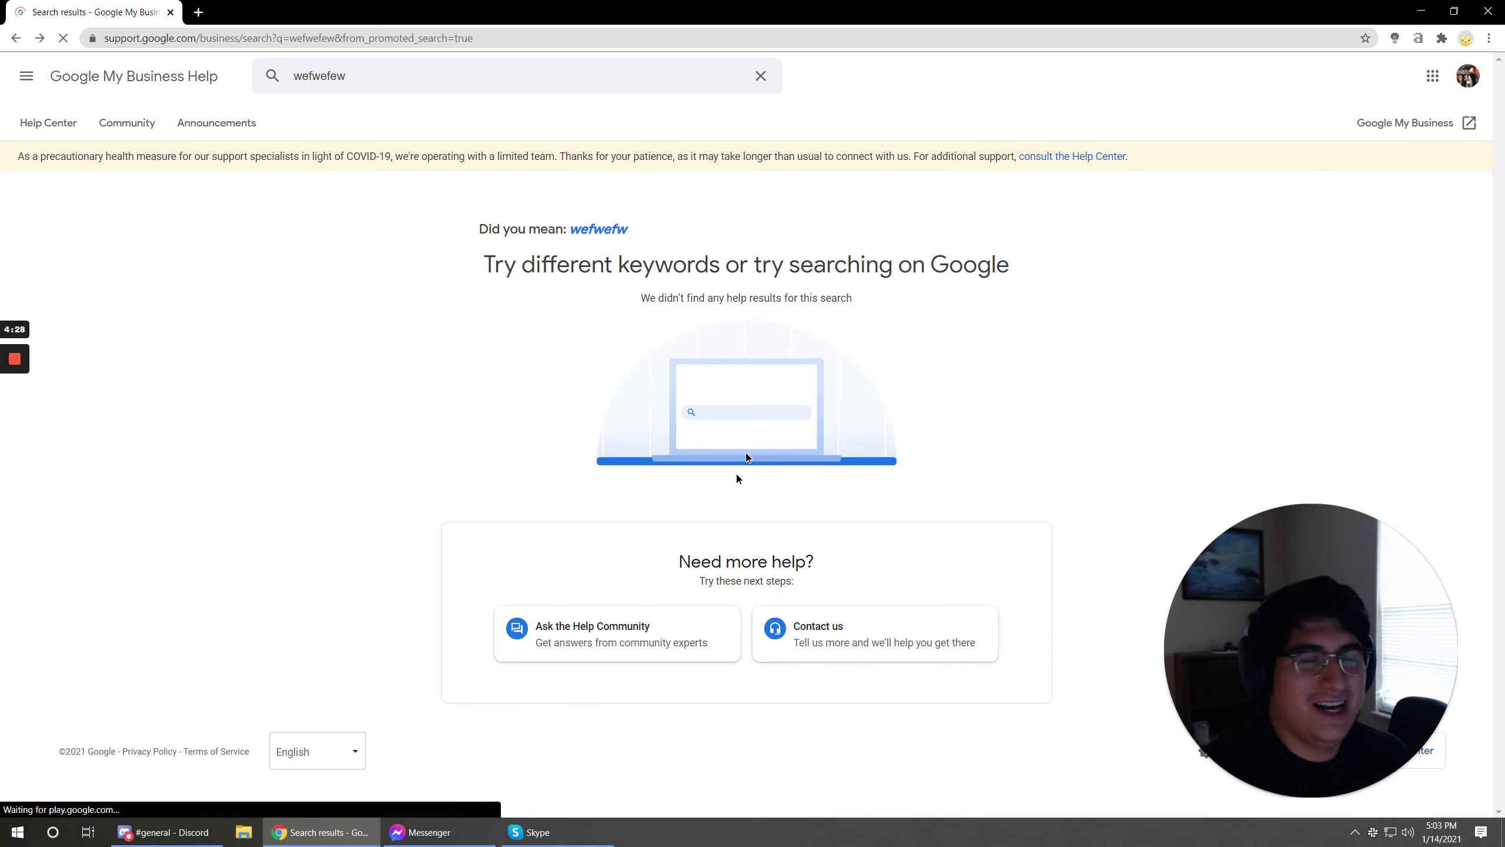
pyautogui.click(797, 629)
pyautogui.click(631, 358)
pyautogui.click(581, 419)
pyautogui.click(709, 423)
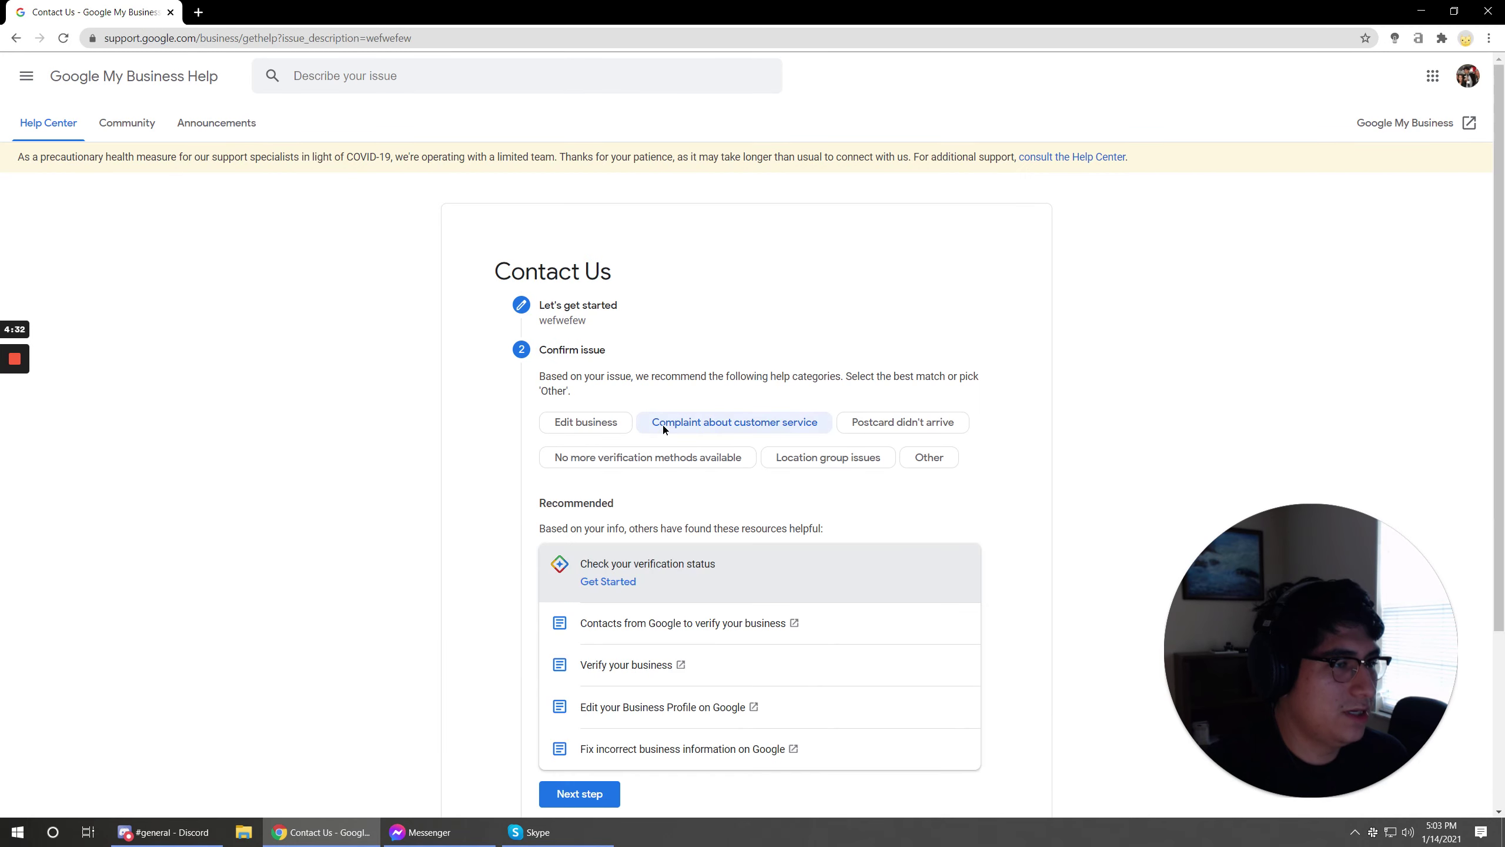
pyautogui.click(688, 422)
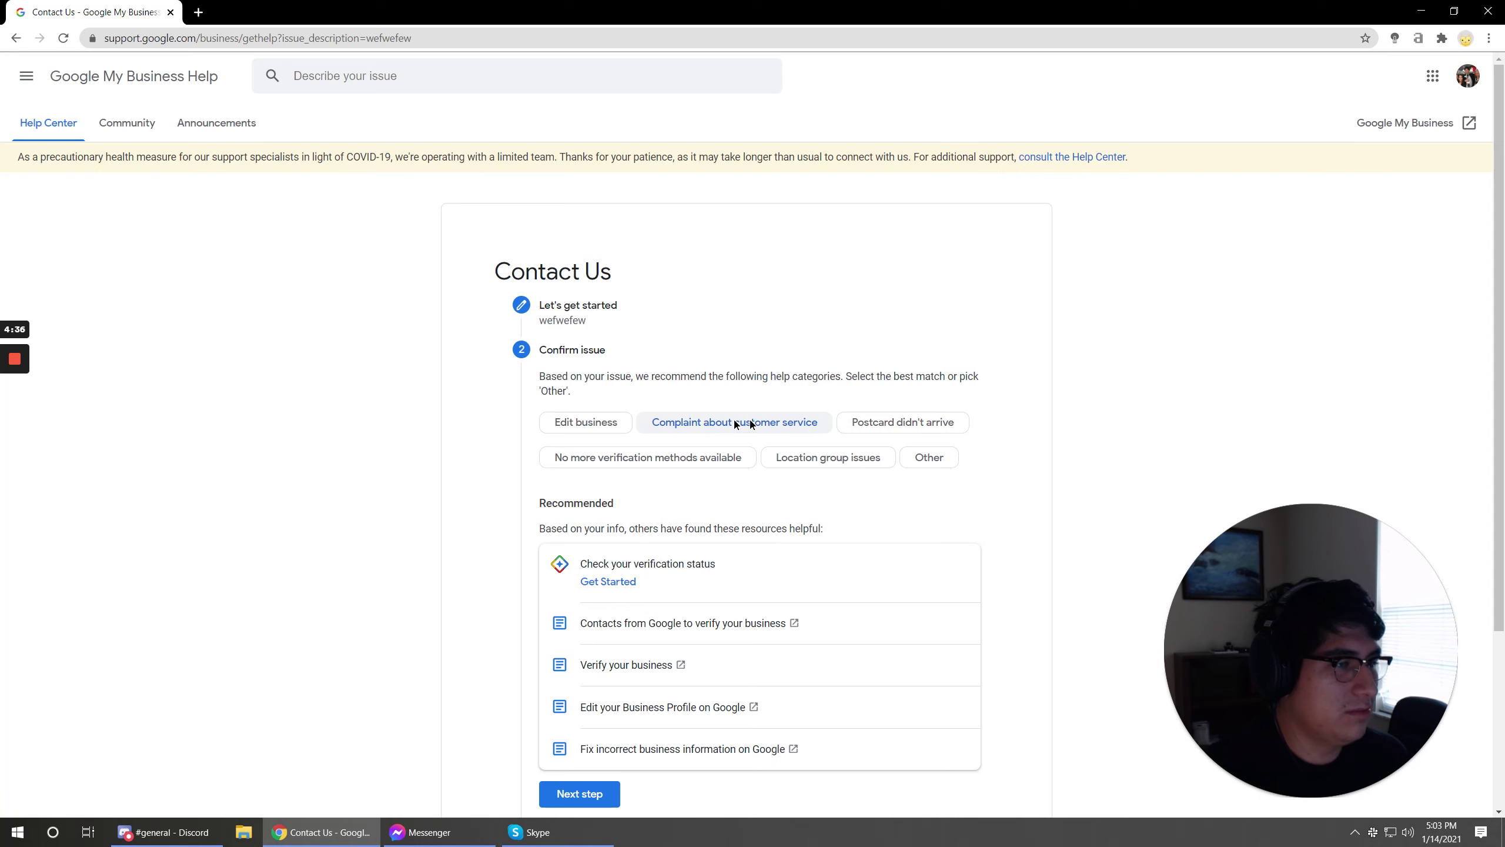
pyautogui.scroll(-4, 759, 422)
pyautogui.click(578, 554)
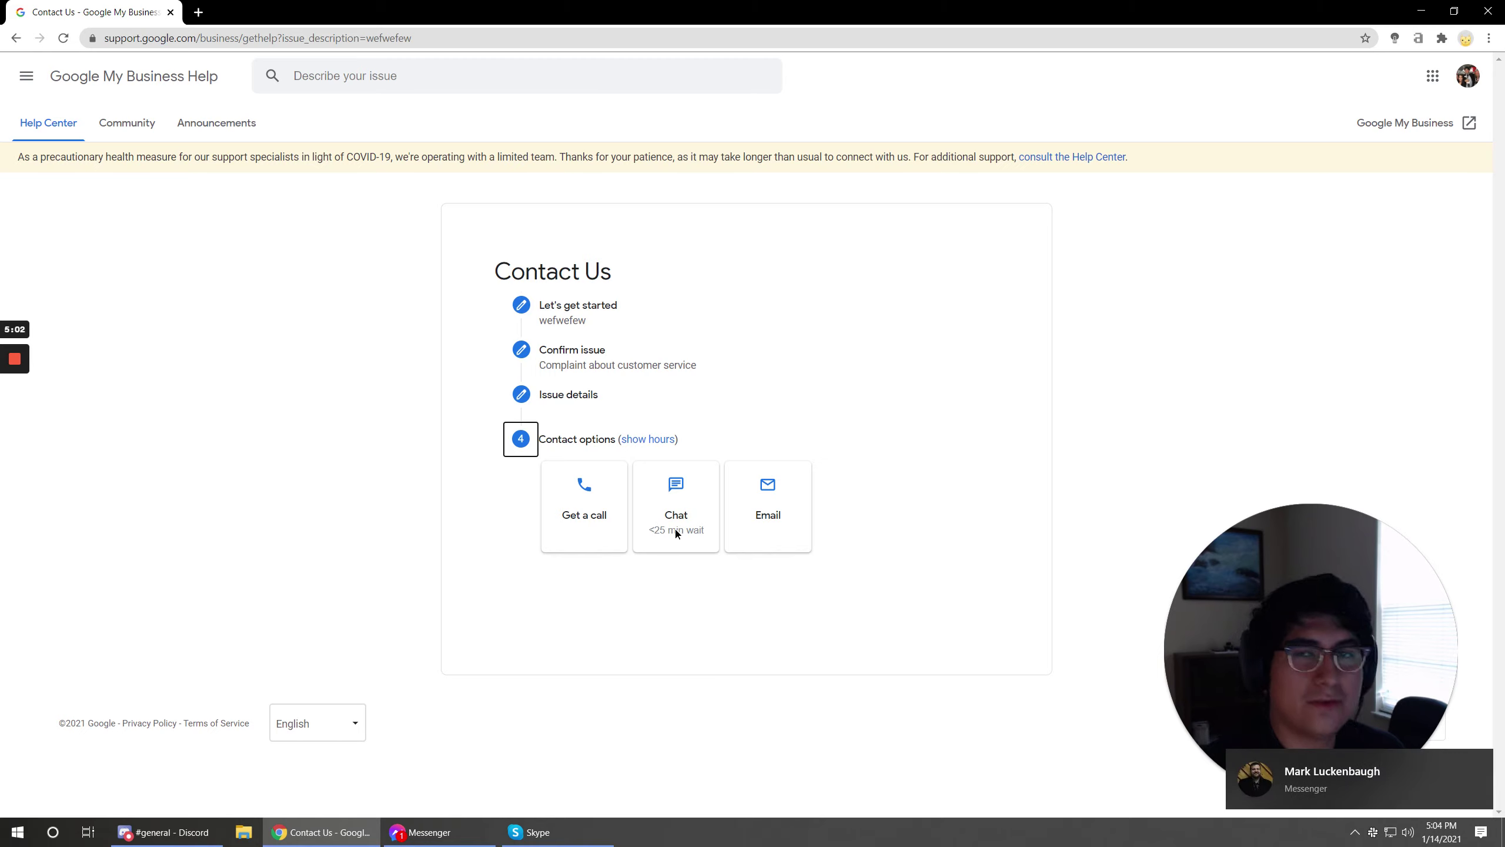
# Open the Get a call form and look over its name, phone, email and business name fields.
pyautogui.click(583, 498)
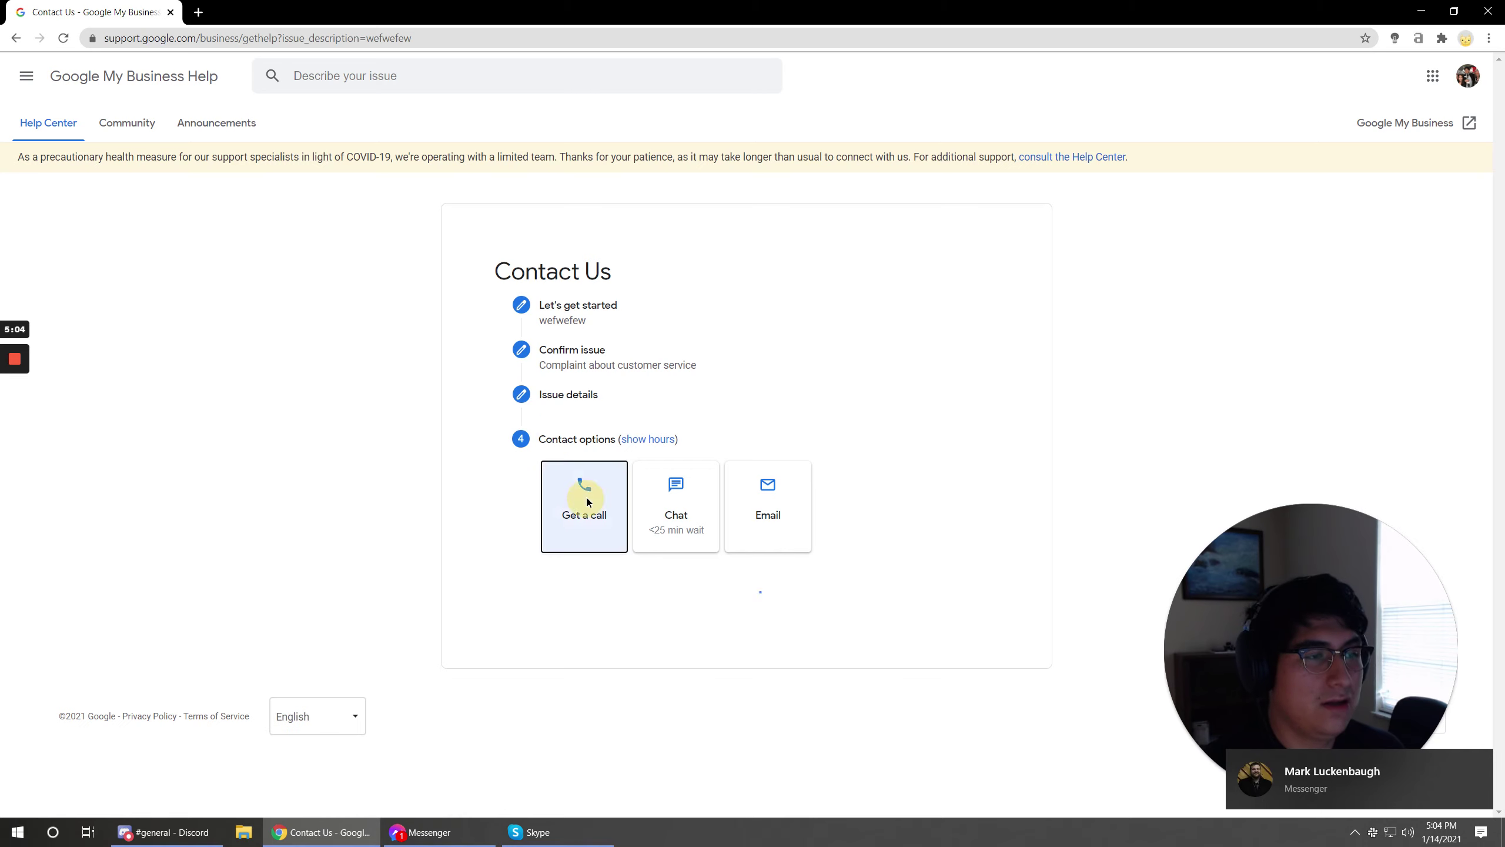
pyautogui.scroll(-3, 586, 557)
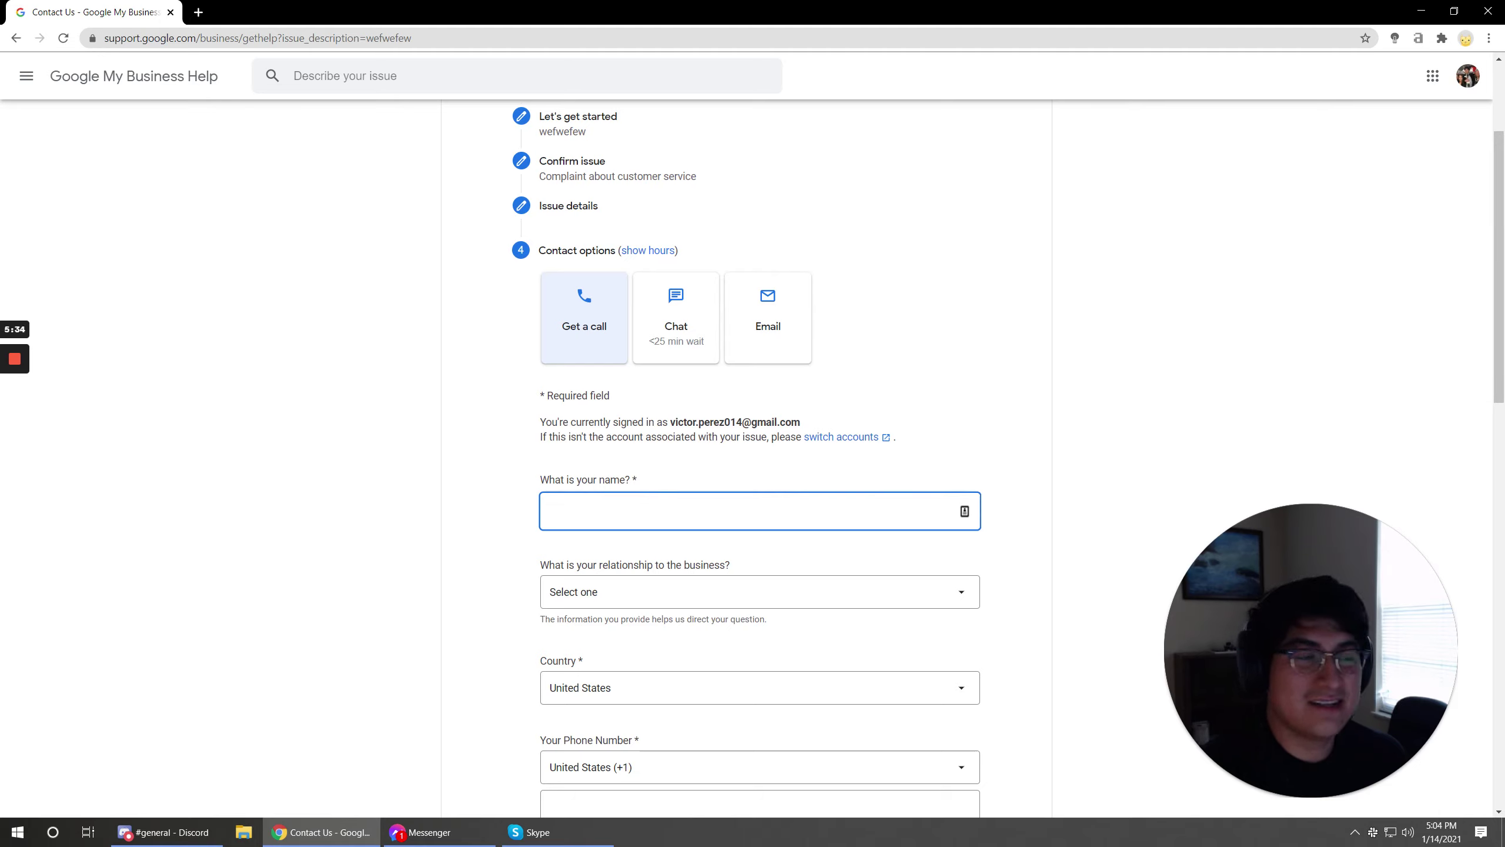
pyautogui.scroll(-8, 637, 565)
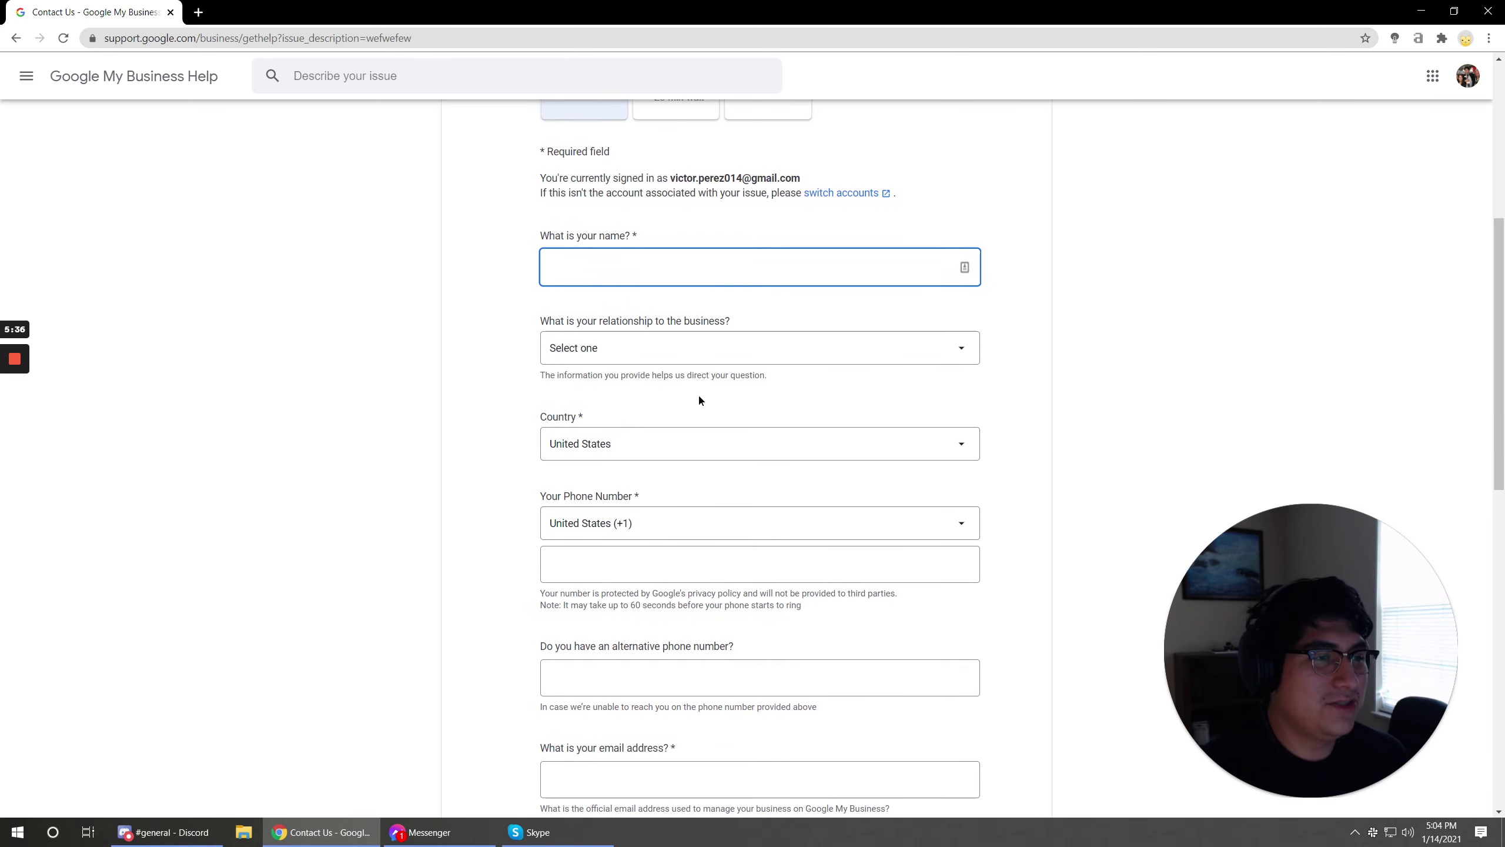
pyautogui.scroll(8, 814, 539)
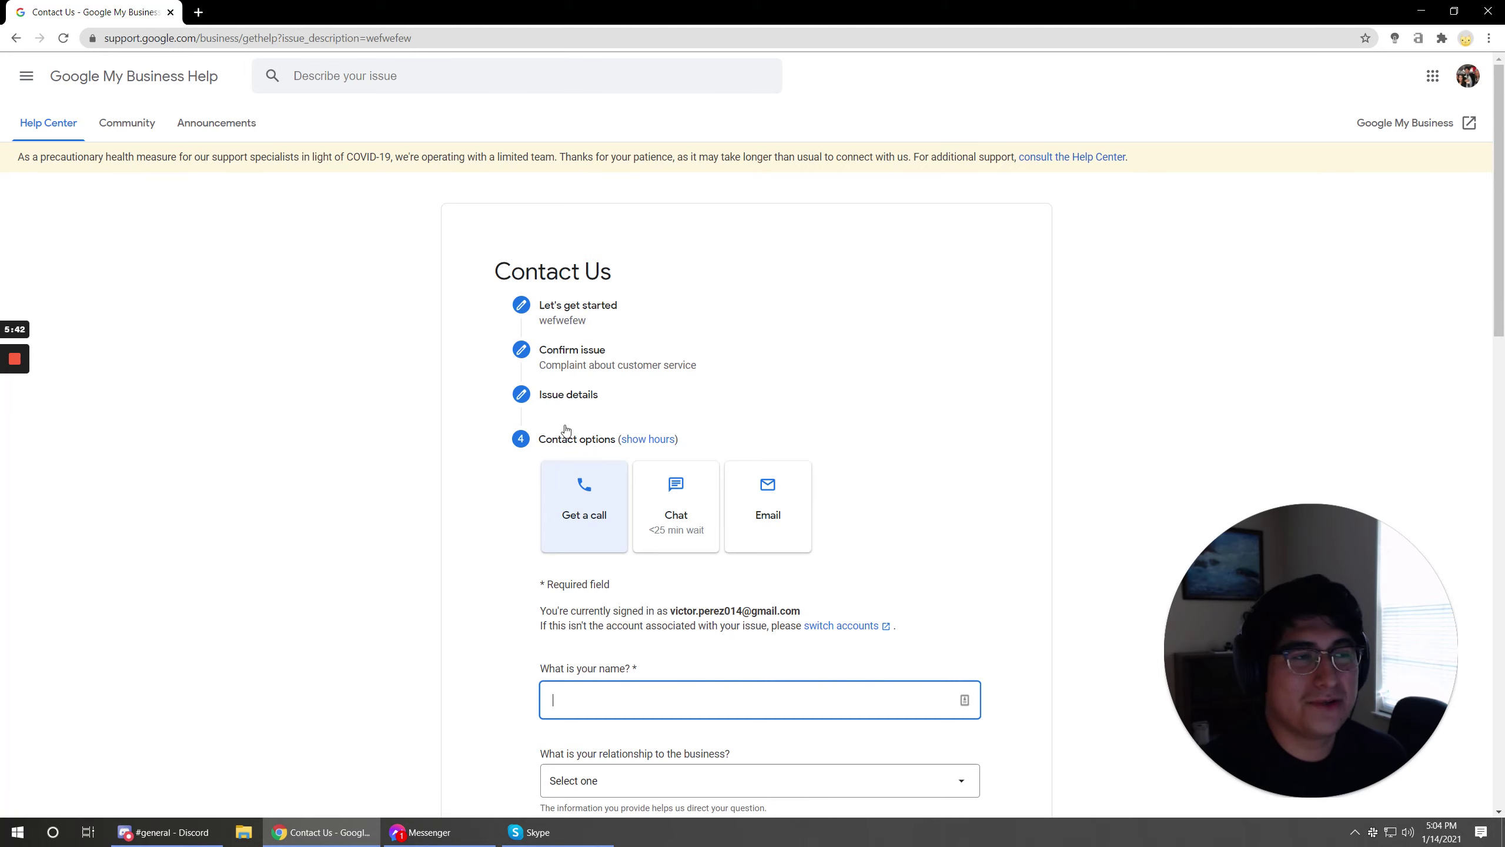
pyautogui.scroll(-8, 562, 444)
pyautogui.scroll(-3, 562, 443)
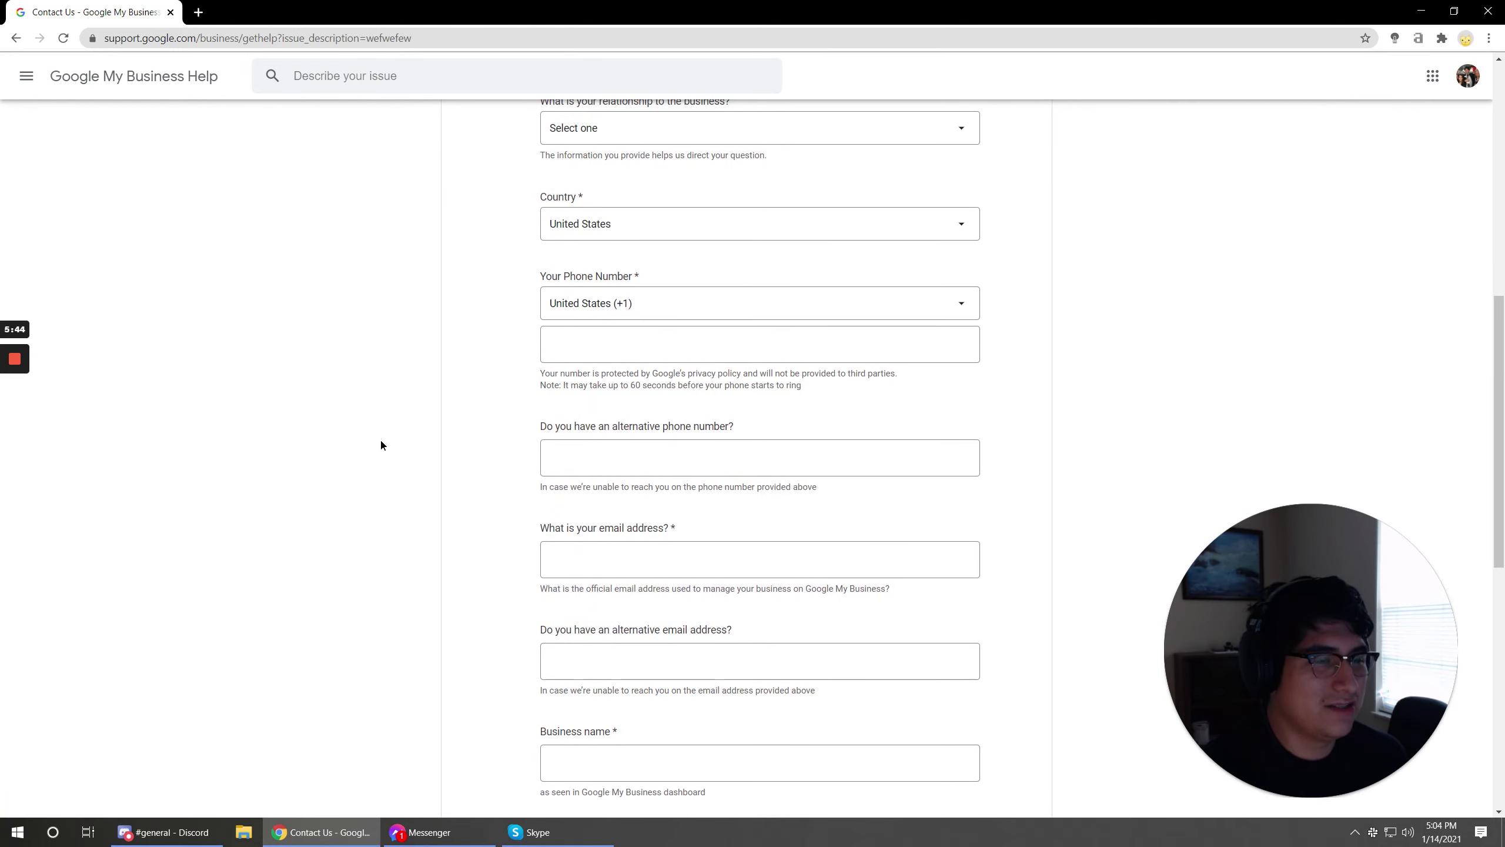
pyautogui.scroll(5, 385, 472)
pyautogui.scroll(4, 587, 410)
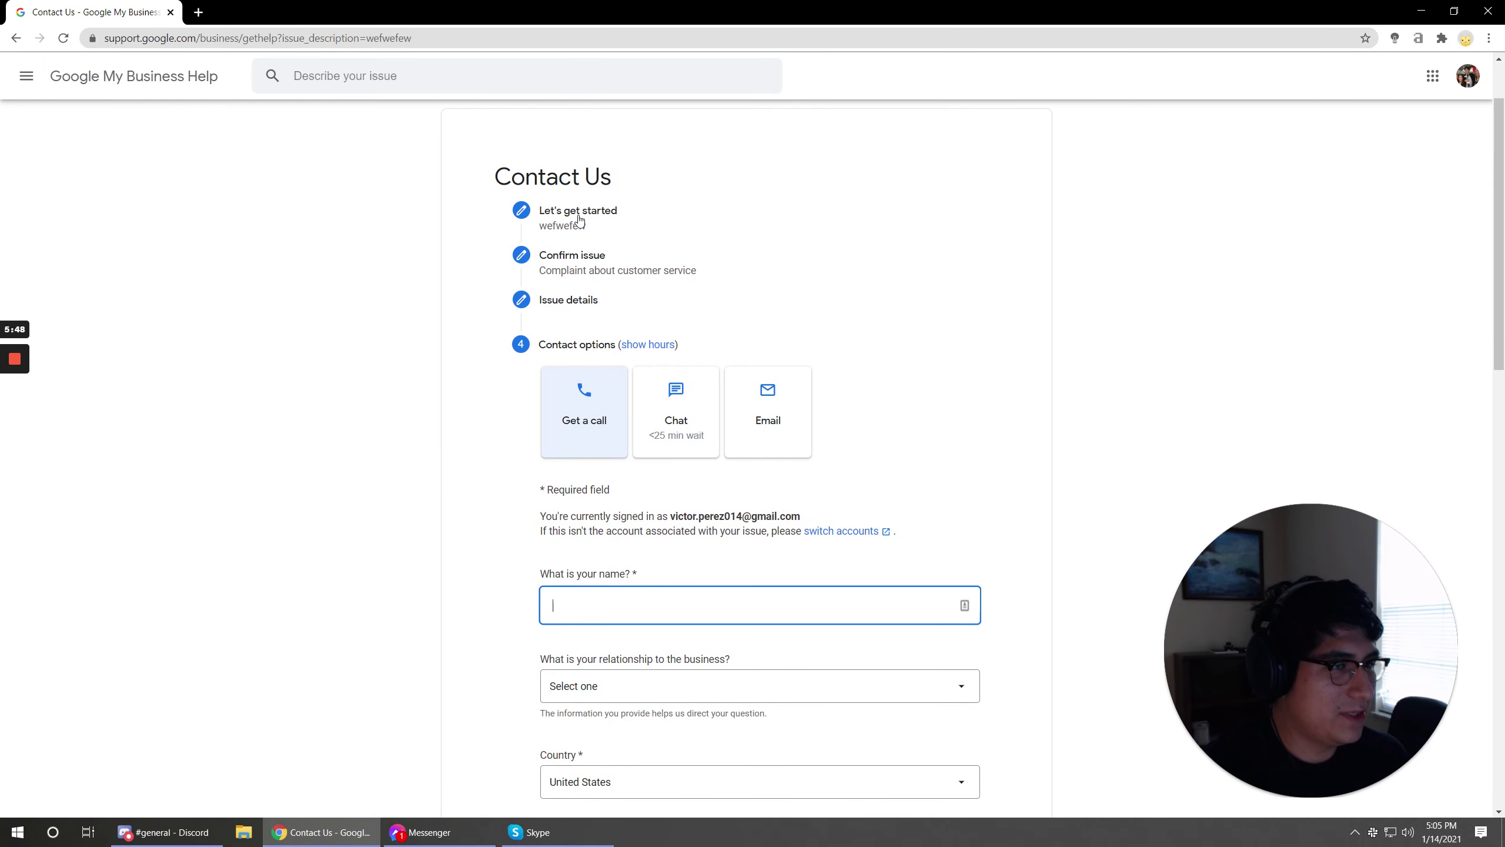
# Revisit the Let's get started step, then advance again to the contact options.
pyautogui.click(557, 218)
pyautogui.doubleClick(617, 359)
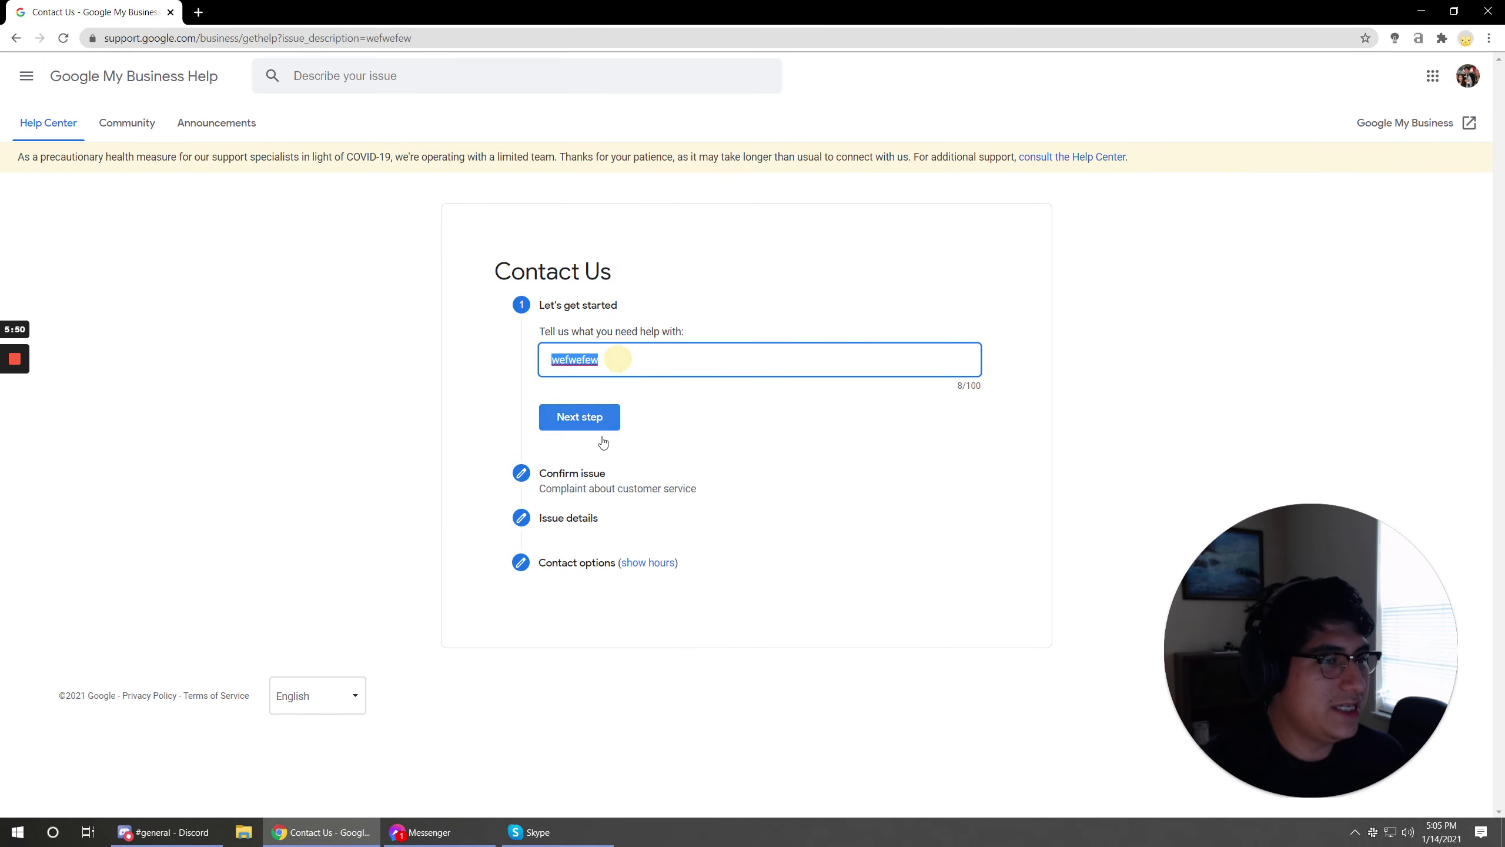
pyautogui.click(606, 475)
pyautogui.click(589, 428)
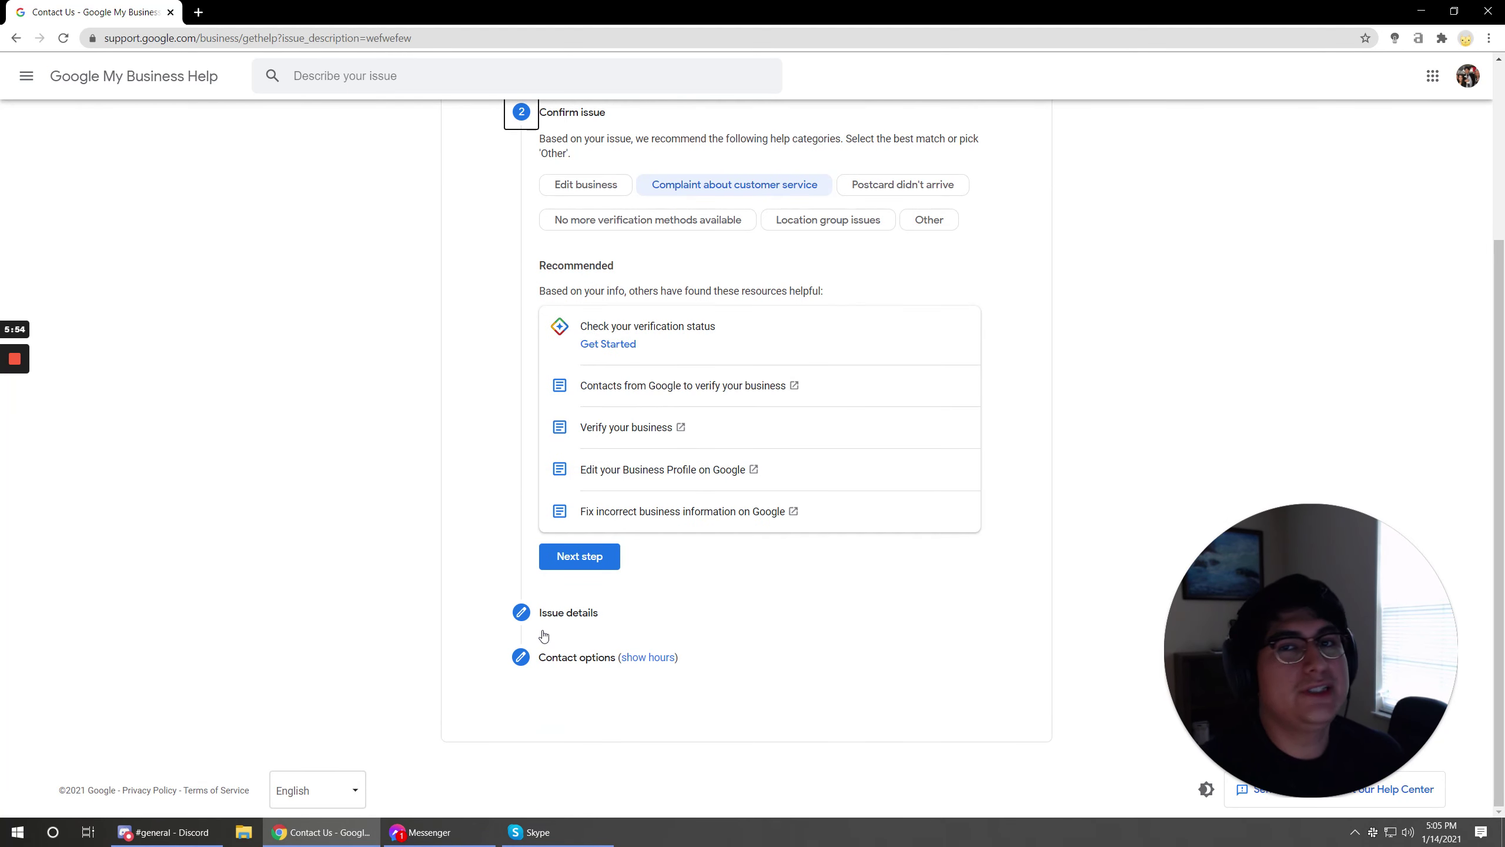
pyautogui.click(565, 658)
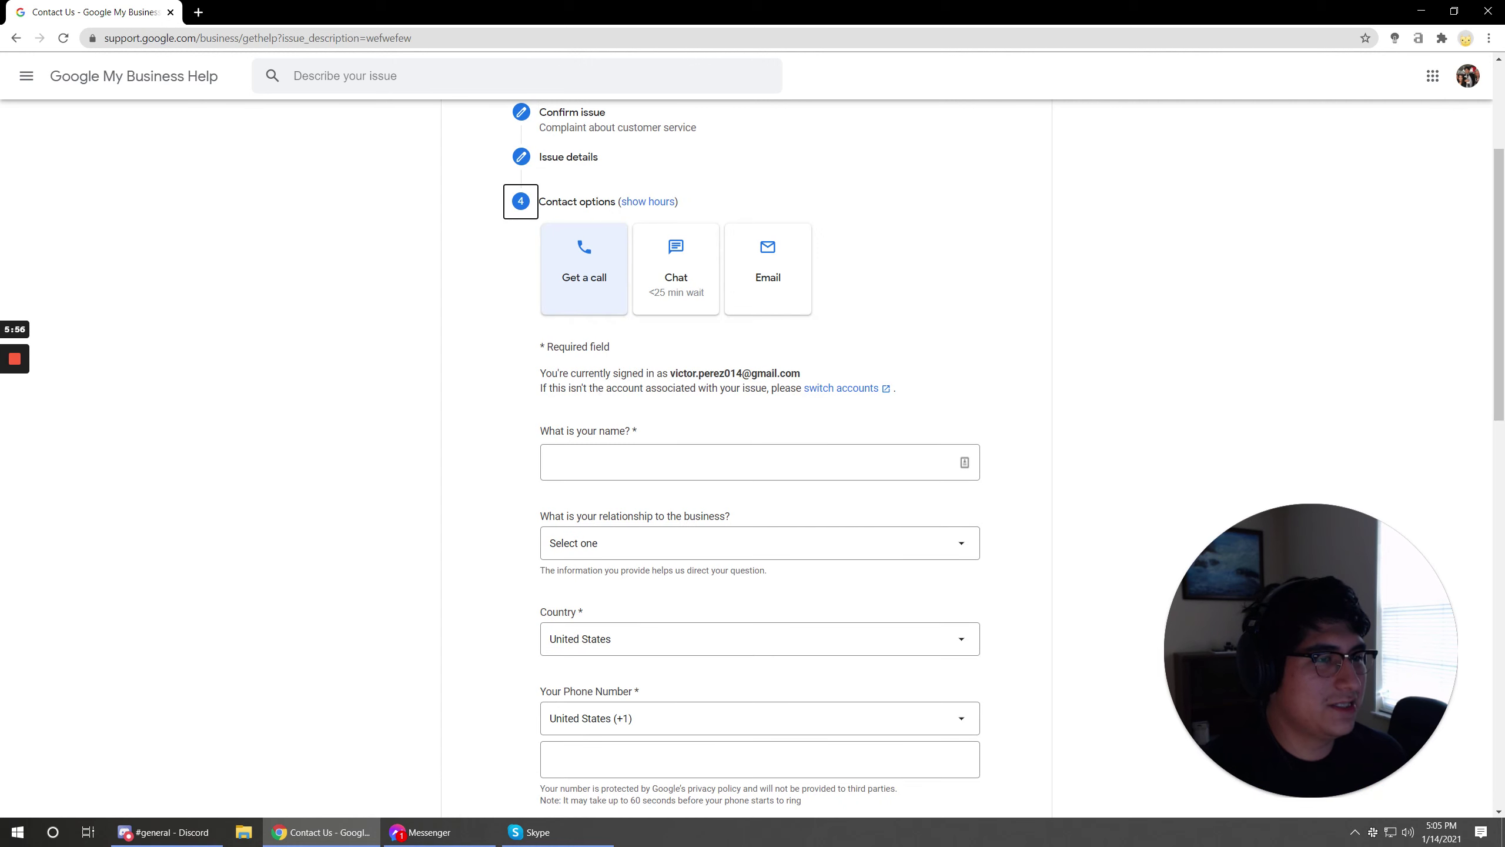
# Return to Let's get started and select the wefwefew issue text for editing.
pyautogui.scroll(4, 634, 474)
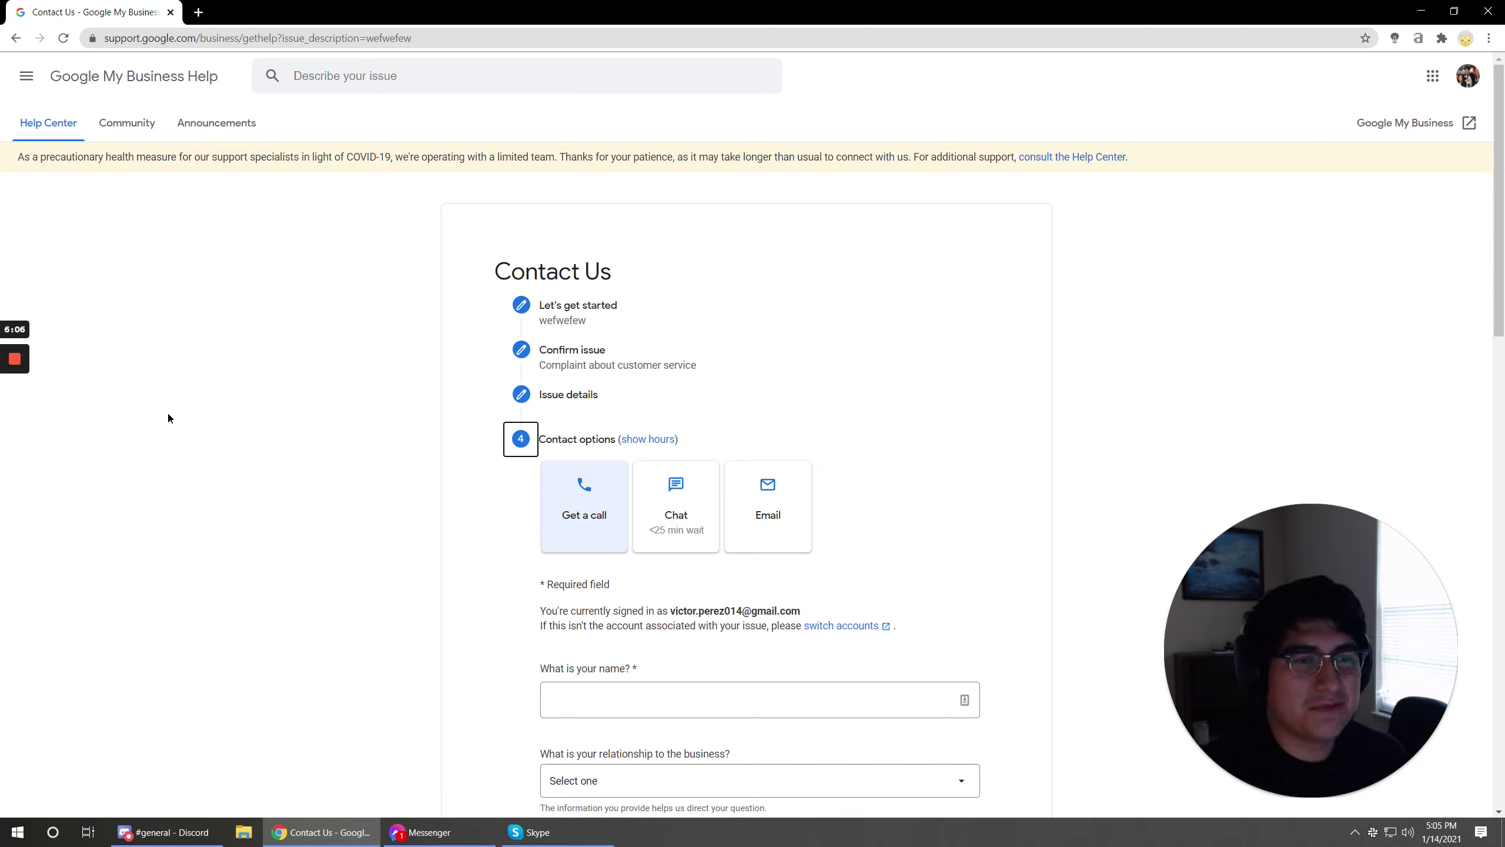
pyautogui.click(559, 305)
pyautogui.doubleClick(649, 355)
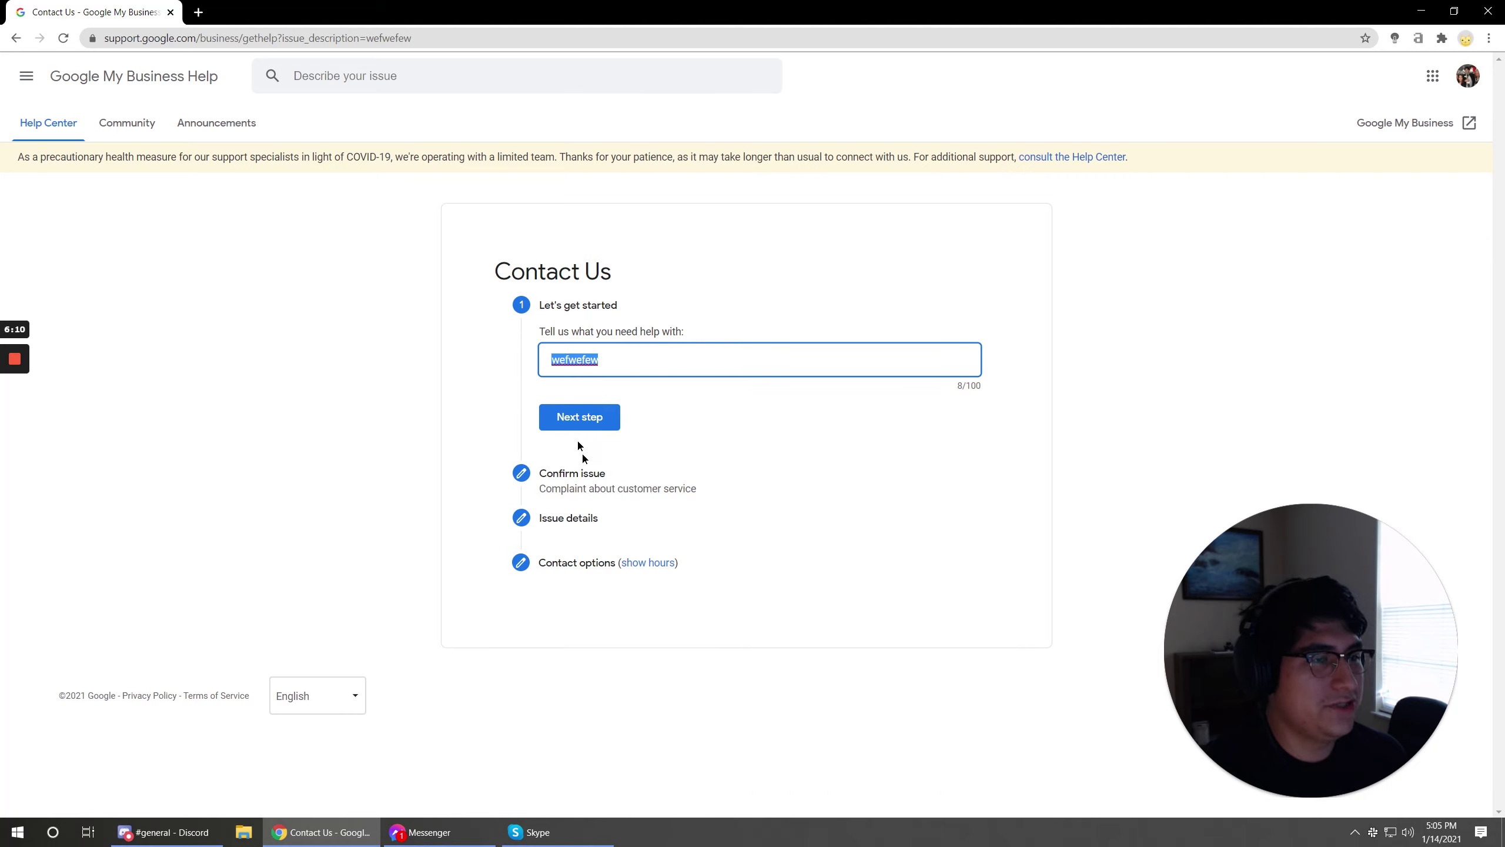